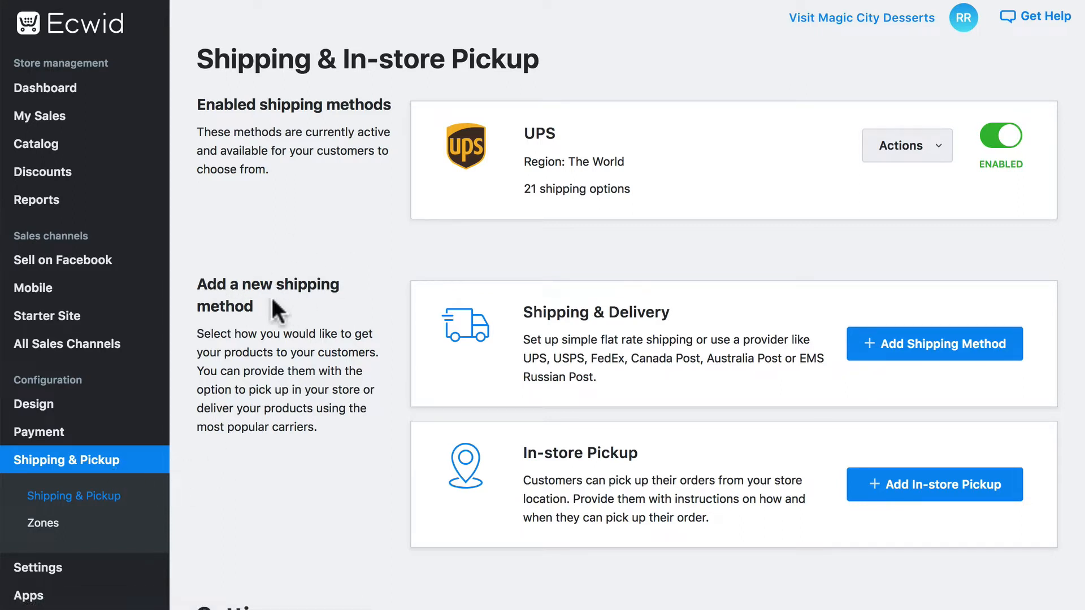
Add a new U.S.P.S. shipping method that uses custom rates
{"action": "left_click", "coordinate": [912, 346]}
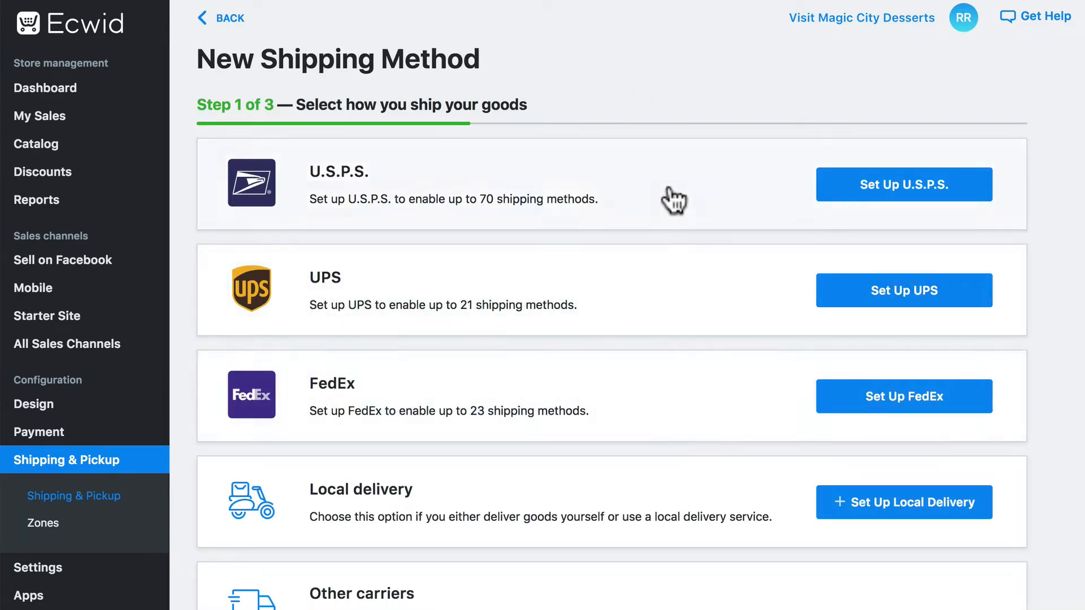
{"action": "left_click", "coordinate": [862, 190]}
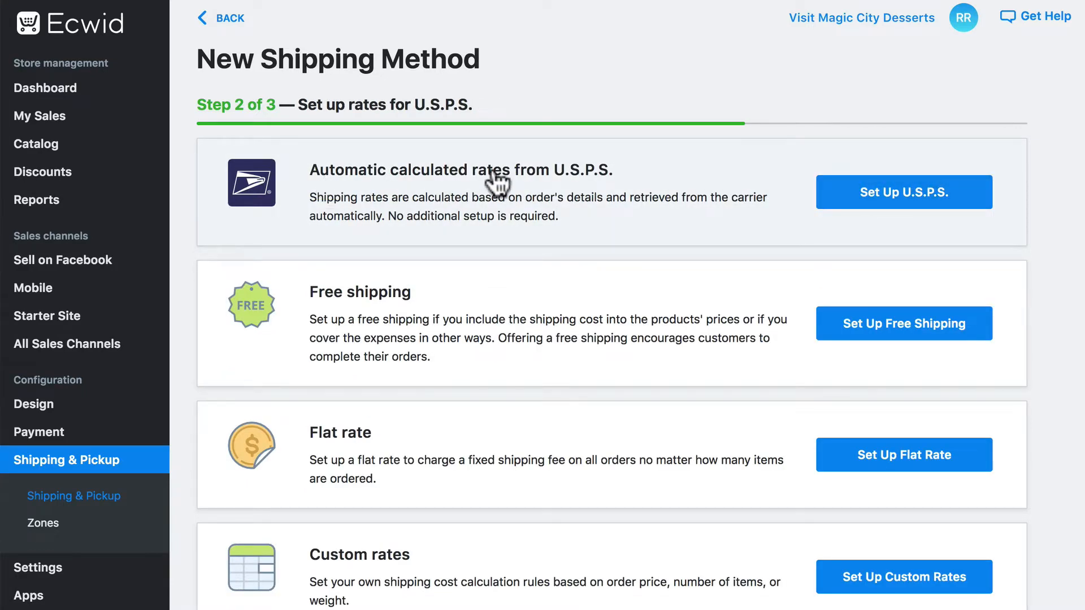
{"action": "scroll", "coordinate": [497, 211], "scroll_direction": "down", "scroll_amount": 3}
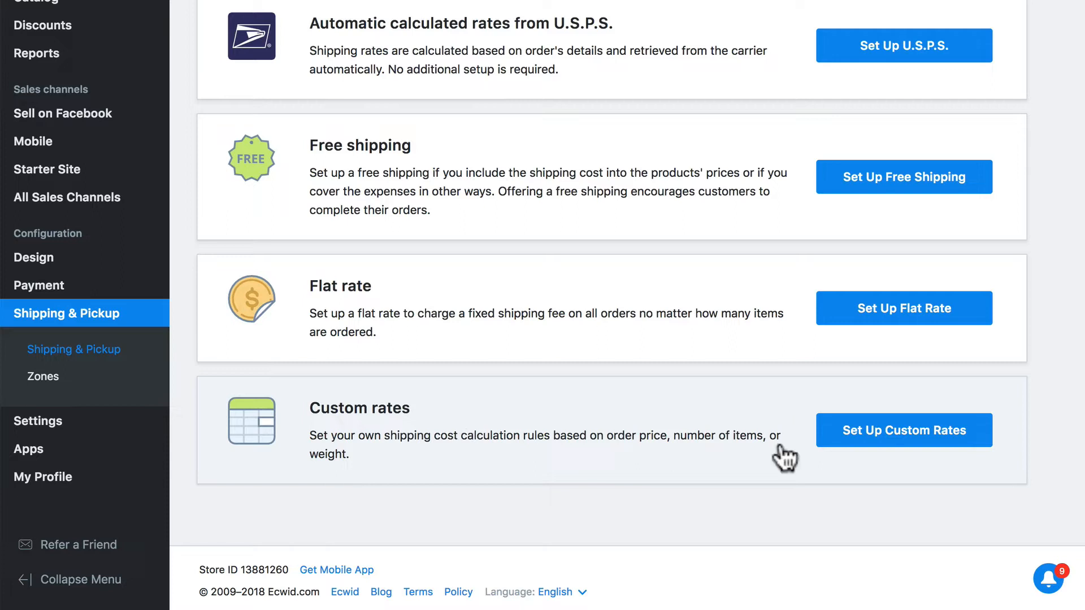
{"action": "left_click", "coordinate": [897, 439]}
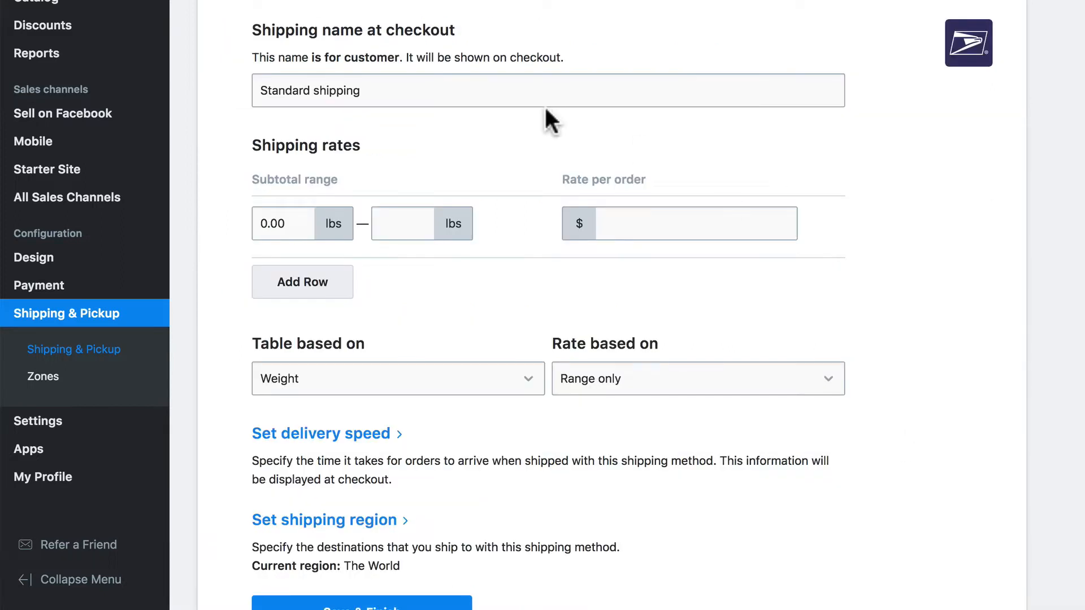
Name the shipping method "1-7 Day Shipping" for checkout
{"action": "left_click", "coordinate": [424, 87]}
{"action": "left_click_drag", "start_coordinate": [369, 88], "coordinate": [249, 85]}
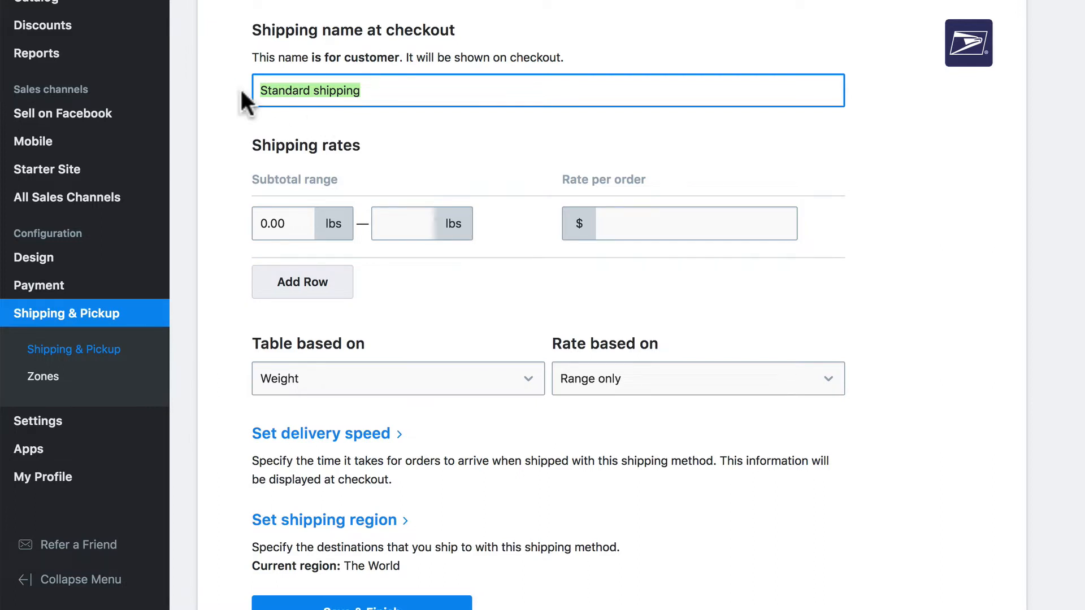
{"action": "type", "text": "1-4"}
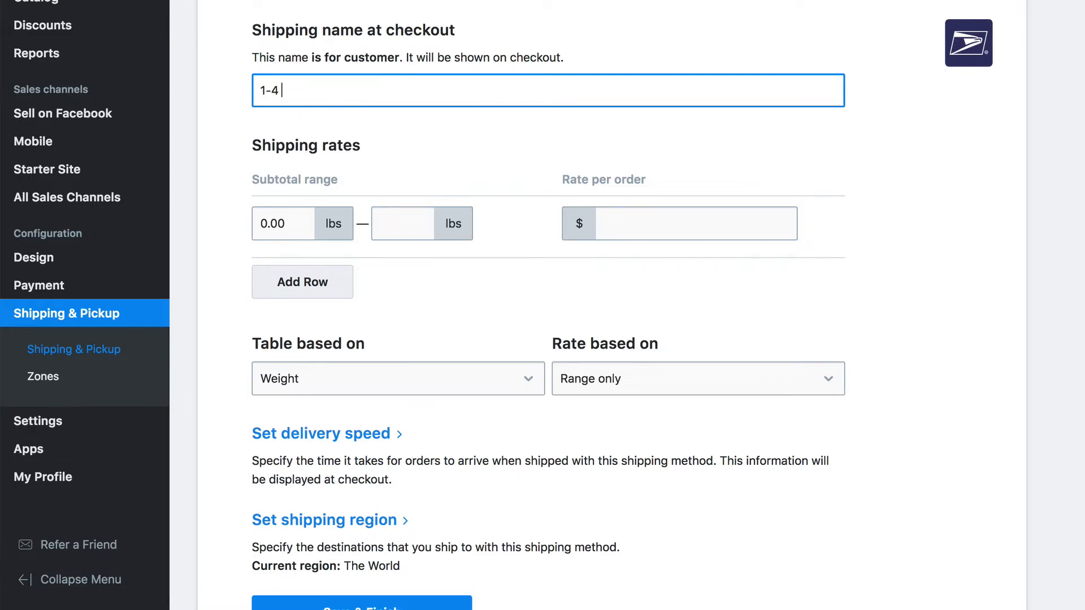
{"action": "type", "text": " Day Shipping"}
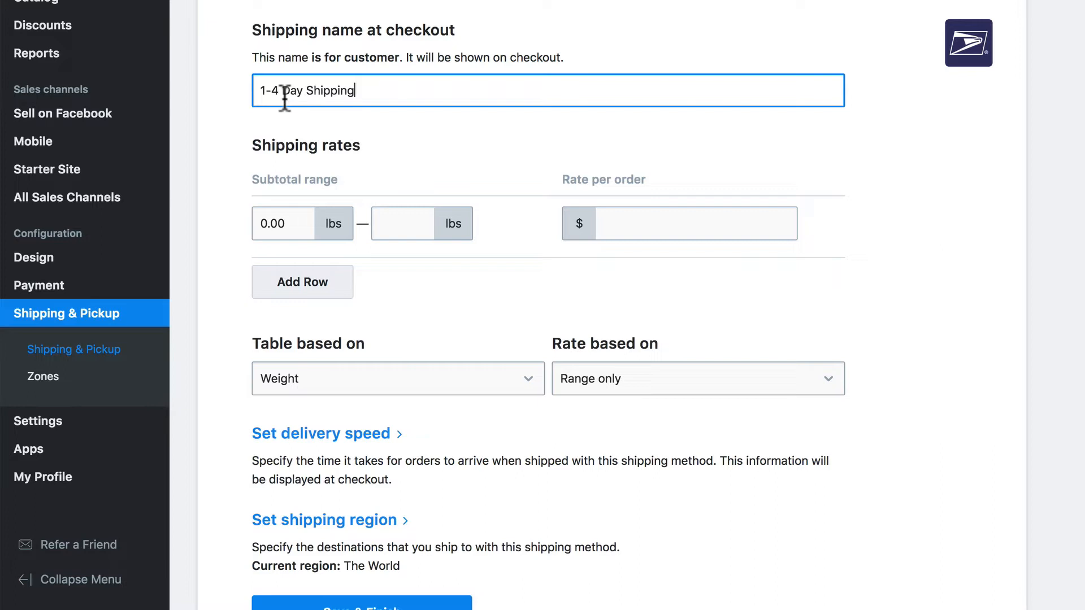
{"action": "left_click", "coordinate": [277, 91]}
{"action": "key", "text": "BackSpace"}
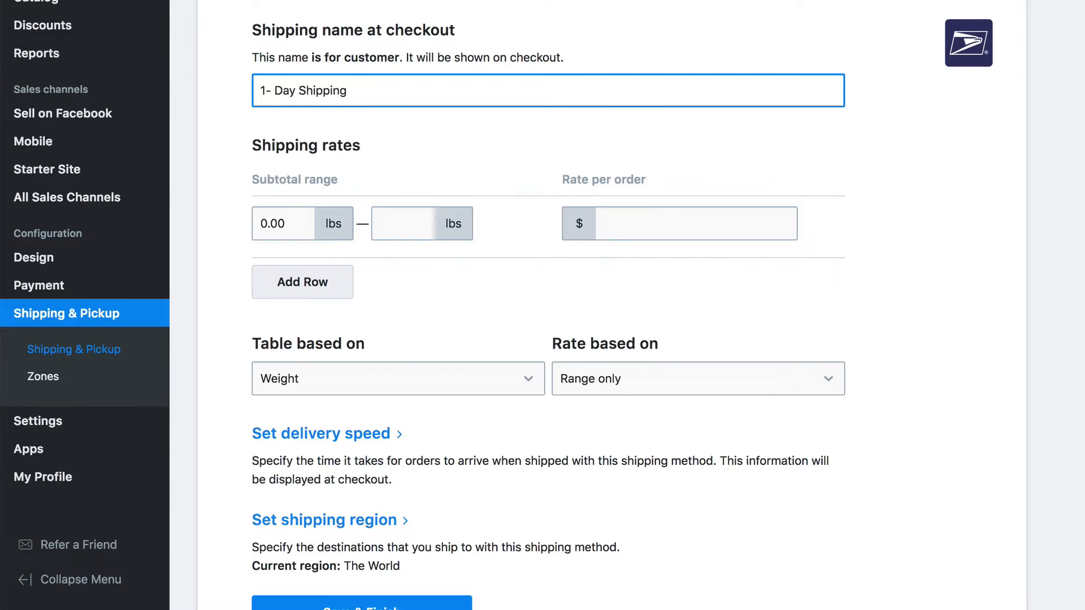
{"action": "type", "text": "7"}
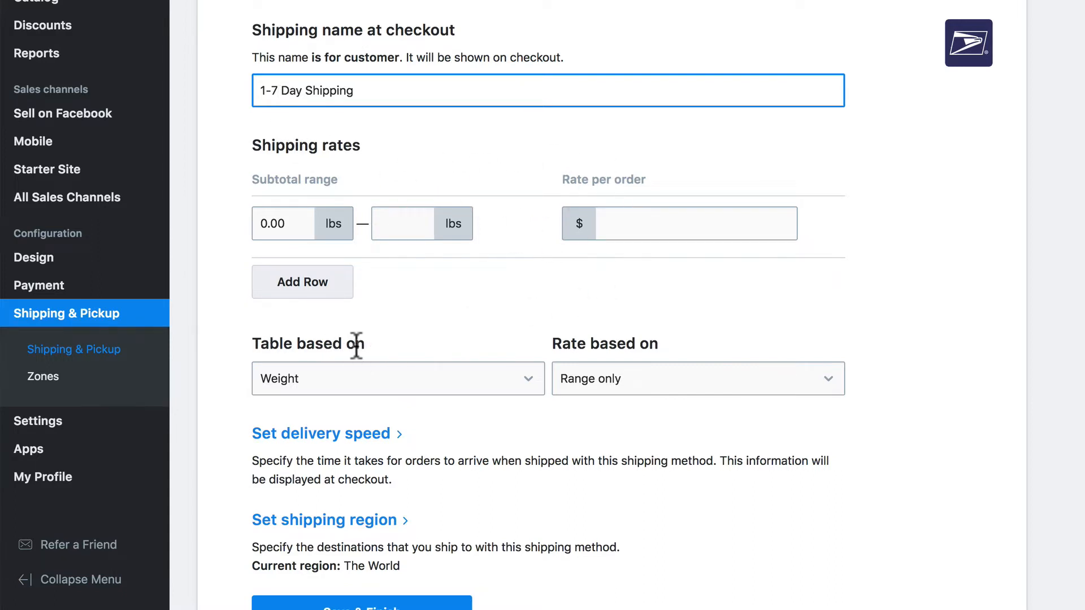
Base the rate table on Subtotal (after all discounts) and charge $5.00 per order for subtotals up to $10
{"action": "left_click", "coordinate": [340, 380]}
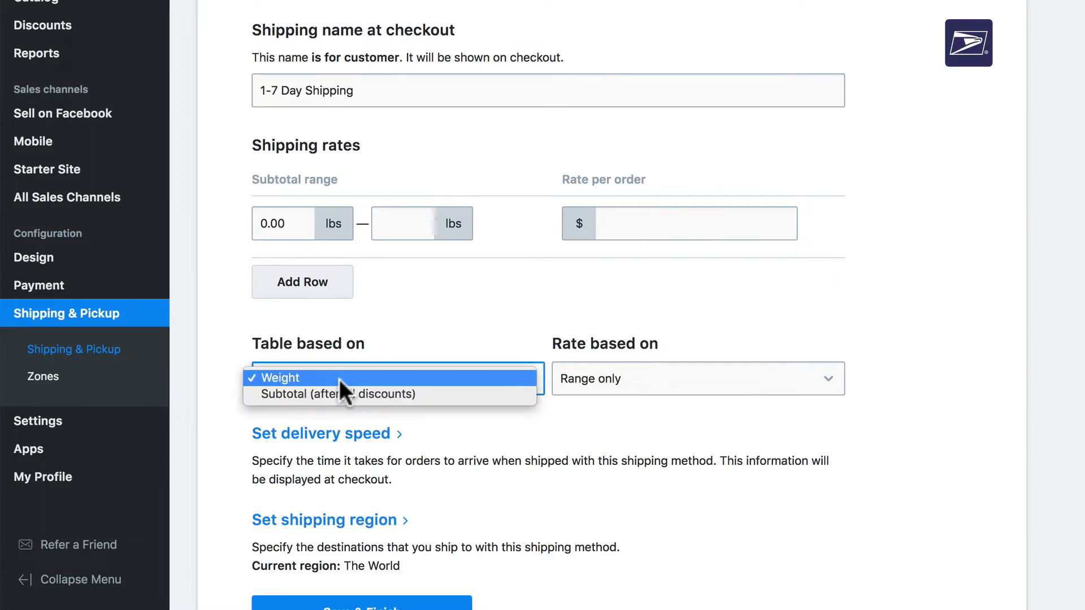
{"action": "left_click", "coordinate": [344, 394]}
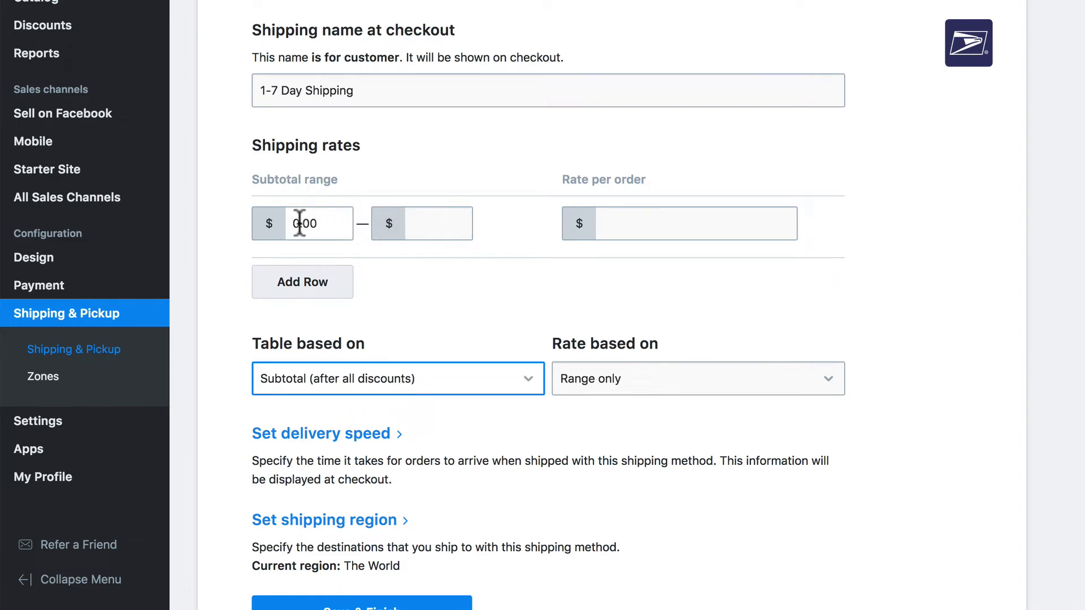
{"action": "left_click", "coordinate": [424, 224]}
{"action": "type", "text": "10"}
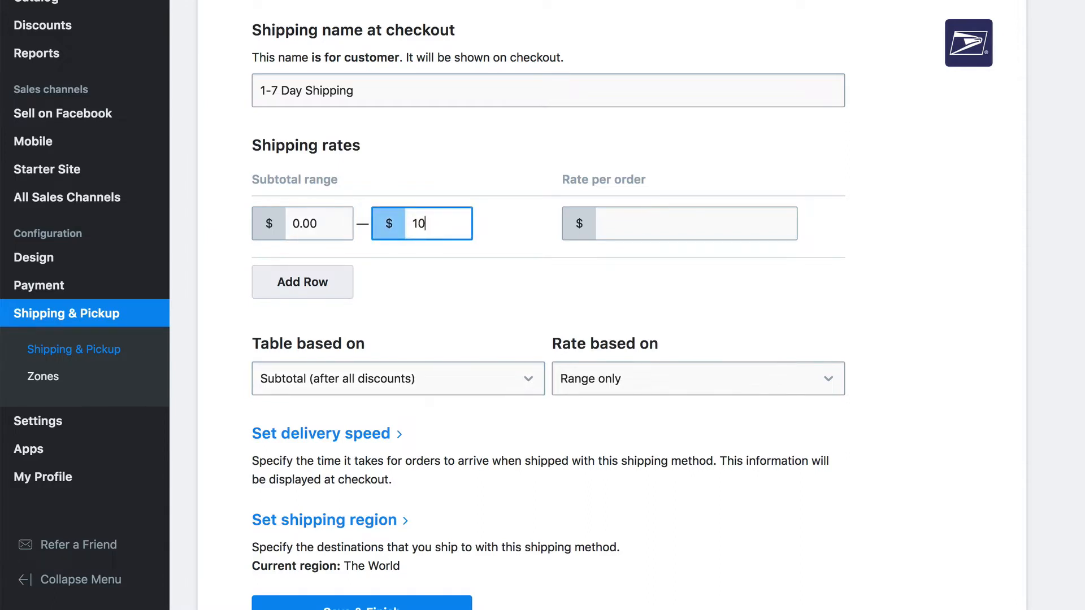
{"action": "left_click", "coordinate": [606, 223]}
{"action": "type", "text": "5.00"}
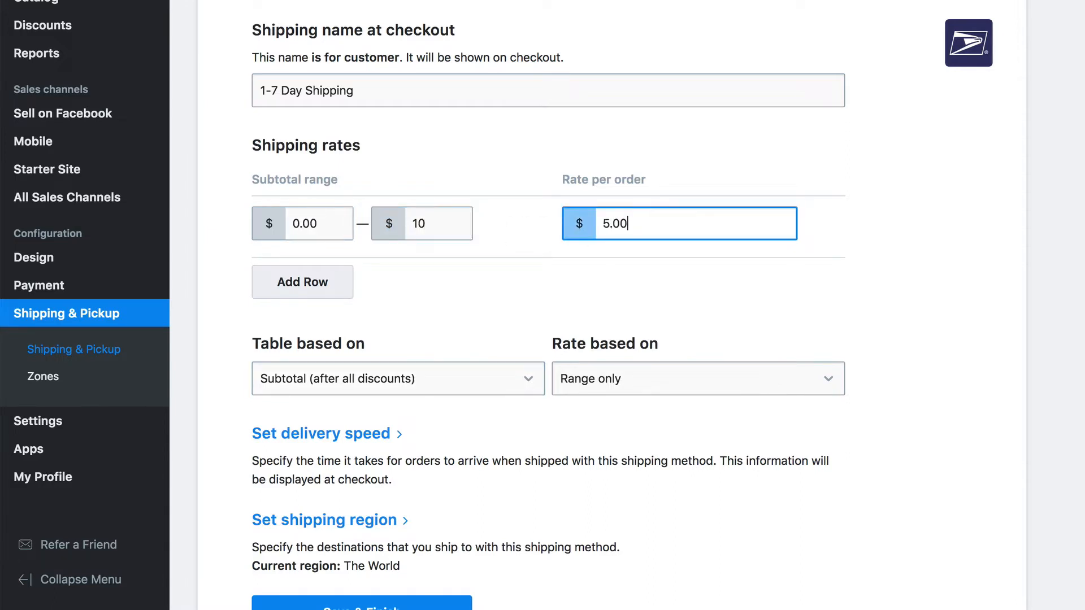
{"action": "left_click", "coordinate": [542, 283]}
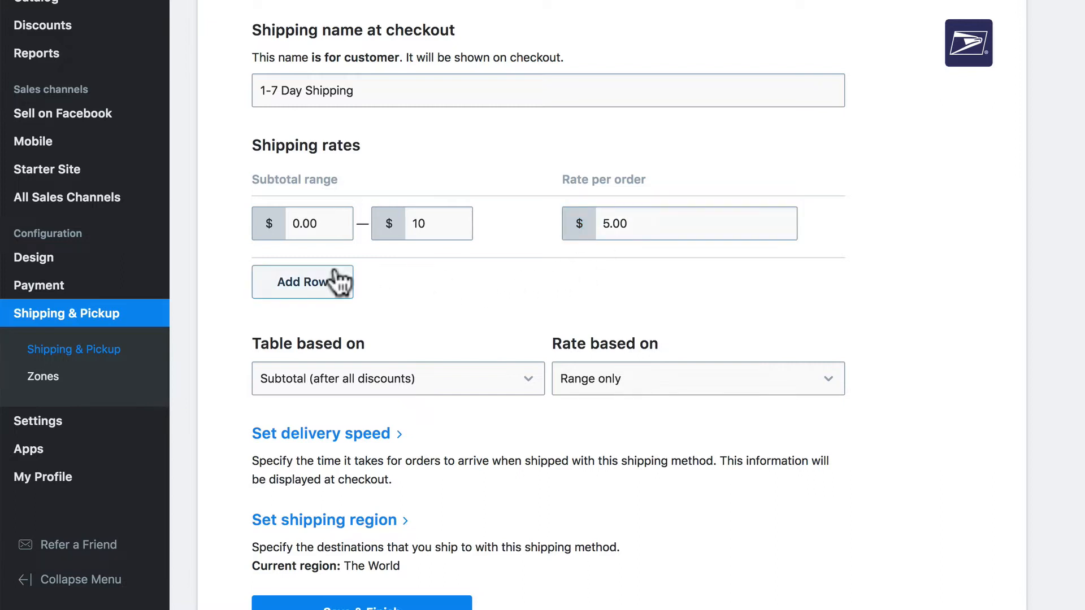
Add a second rate row with an upper subtotal limit of $50 and a rate of $4.00 per order
{"action": "left_click", "coordinate": [308, 284]}
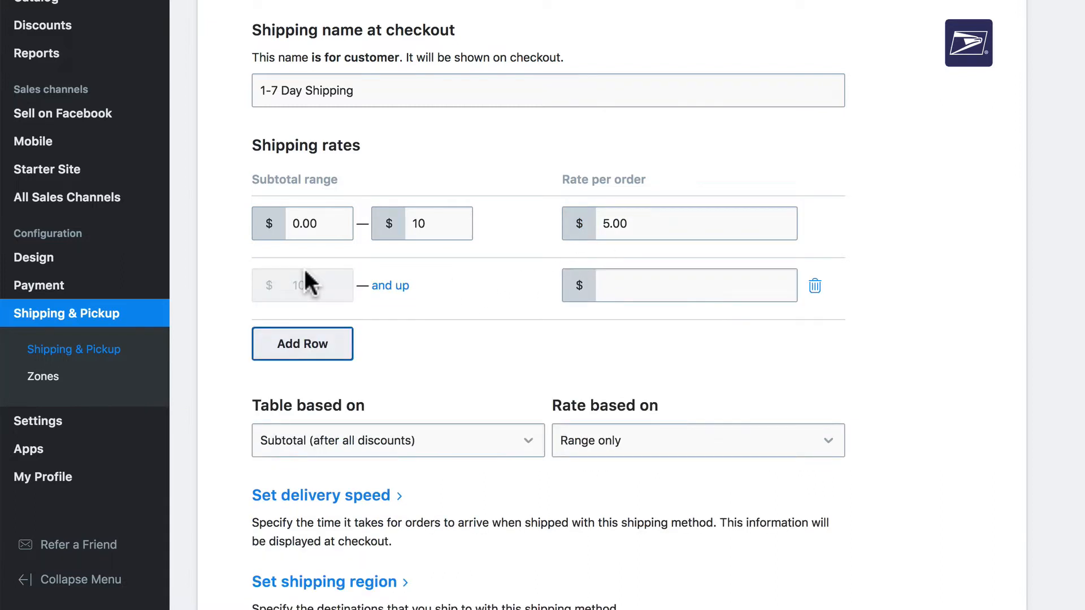
{"action": "left_click", "coordinate": [404, 287]}
{"action": "left_click", "coordinate": [441, 285]}
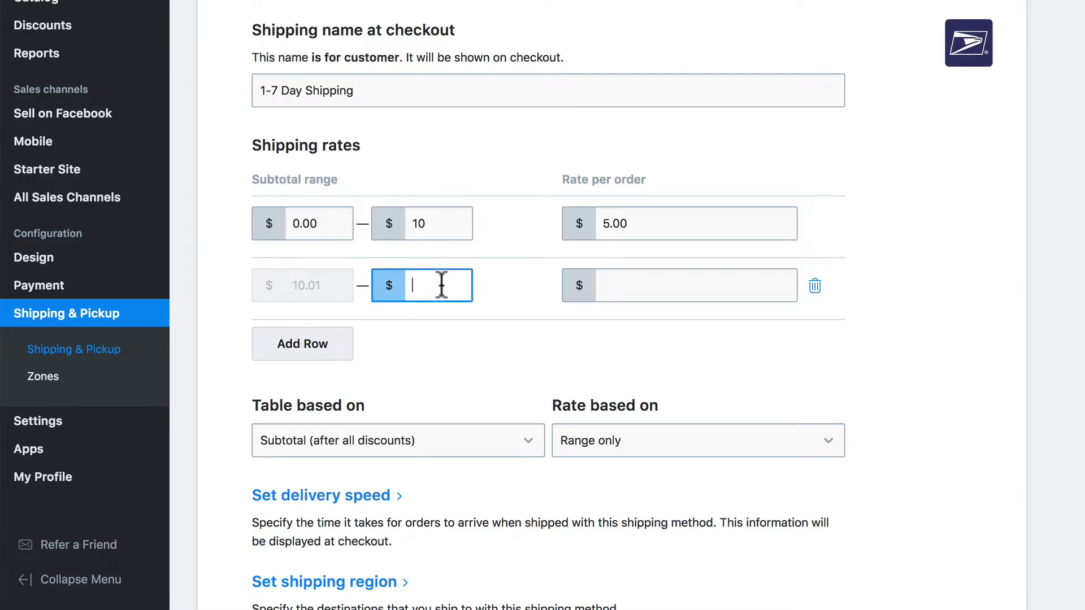
{"action": "type", "text": "50"}
{"action": "left_click", "coordinate": [632, 300]}
{"action": "type", "text": "4.00"}
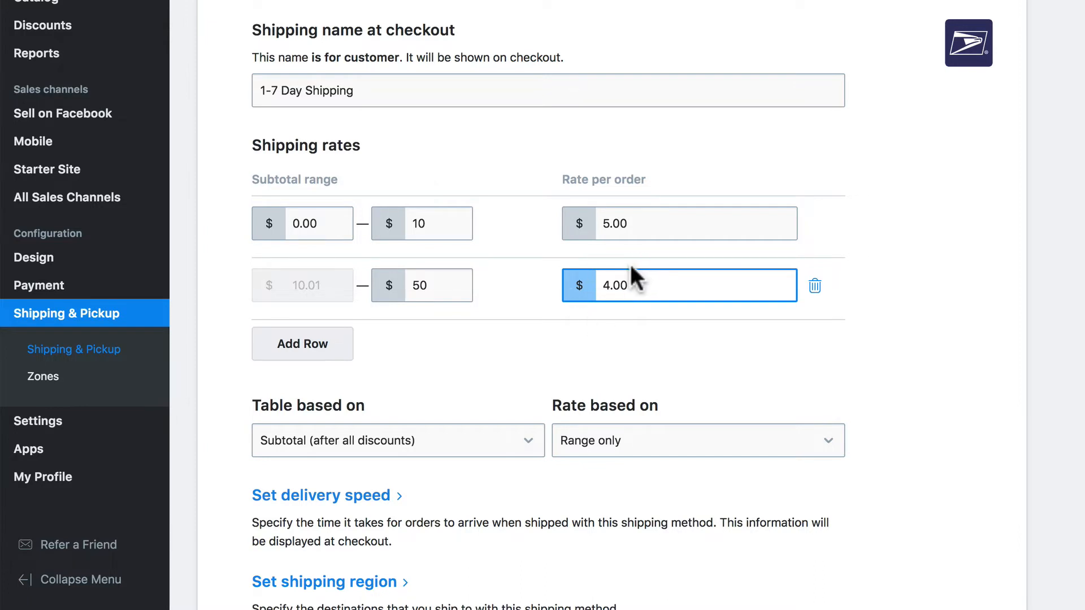
Add a third, open-ended rate row for higher subtotals with a rate of $0.00 per order
{"action": "left_click", "coordinate": [320, 342]}
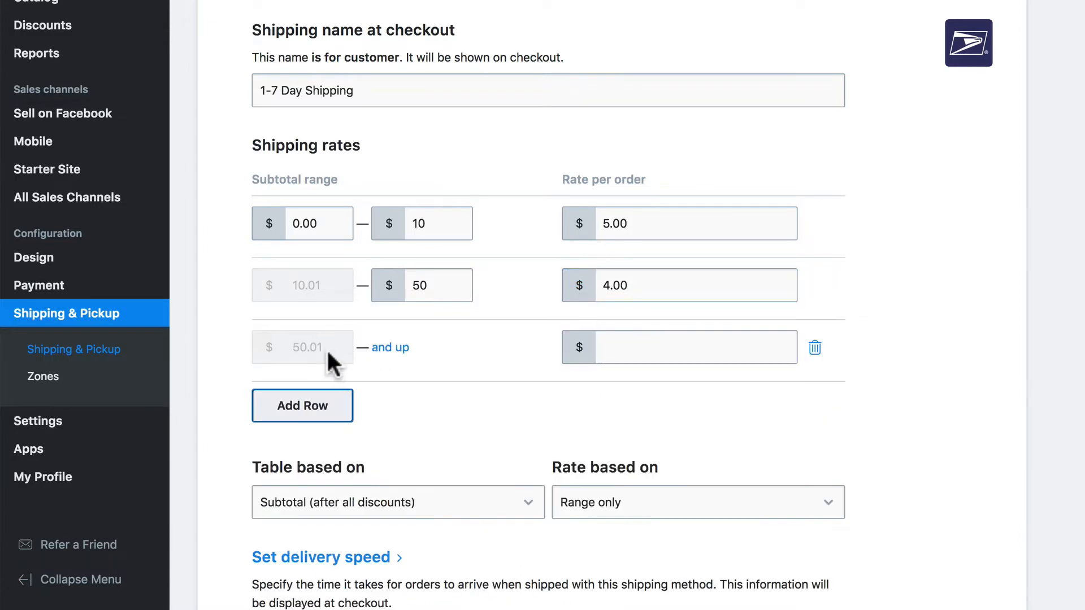
{"action": "left_click", "coordinate": [711, 343]}
{"action": "type", "text": "0"}
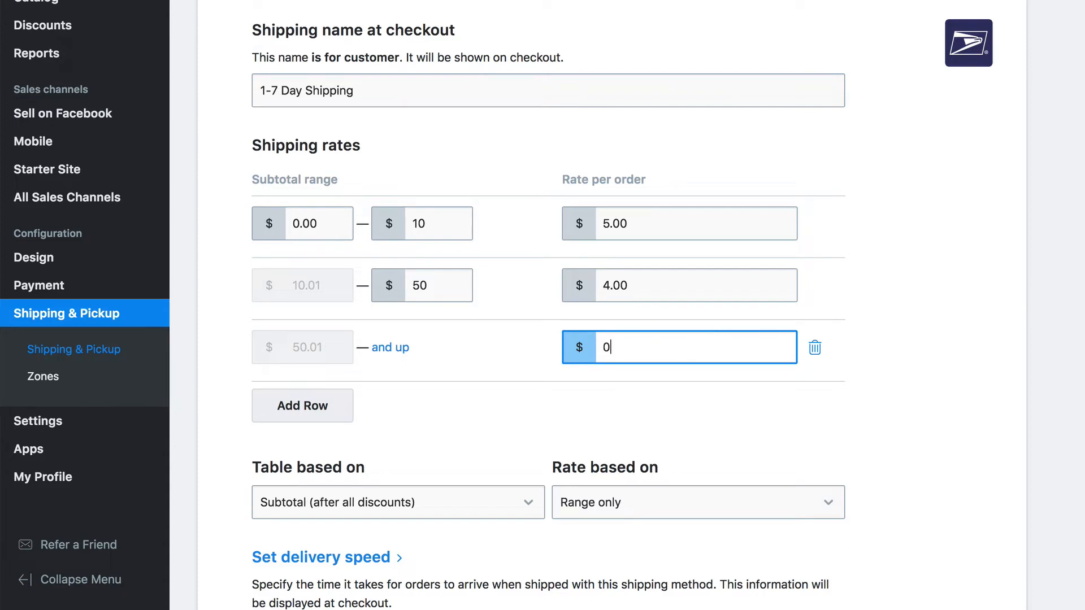
{"action": "type", "text": ".00"}
{"action": "left_click", "coordinate": [625, 382]}
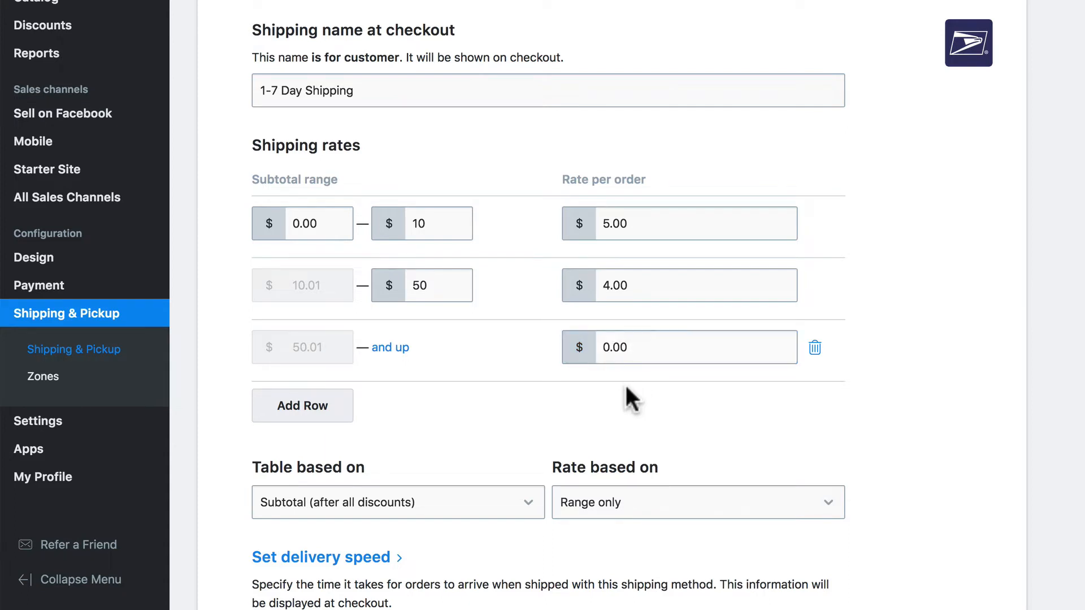
Base the rate table on Weight and set the first range's upper limit to 5 lbs
{"action": "scroll", "coordinate": [625, 382], "scroll_direction": "down", "scroll_amount": 1}
{"action": "left_click", "coordinate": [502, 474]}
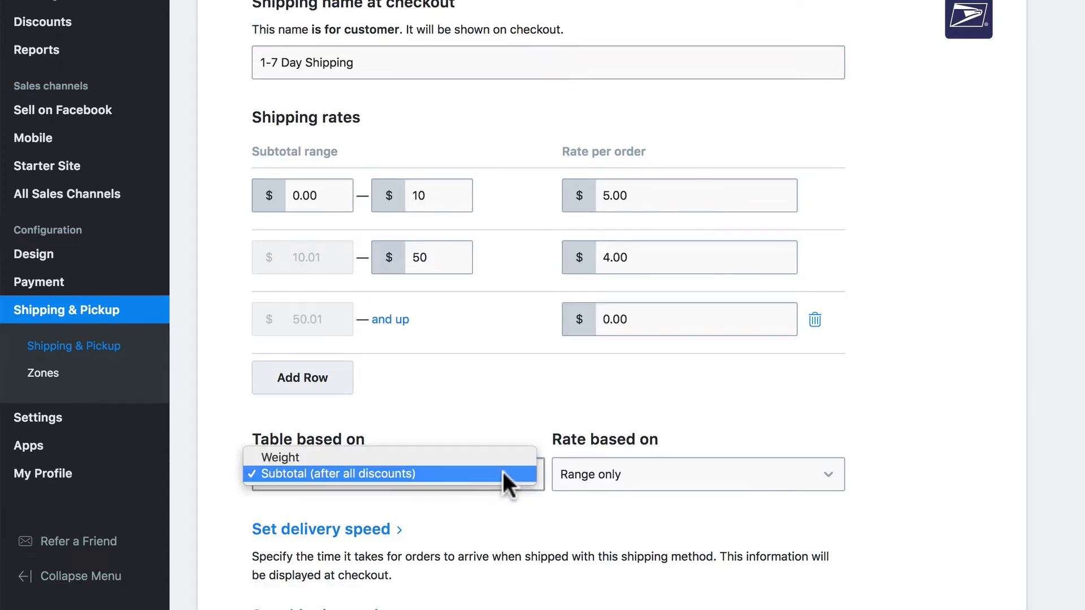
{"action": "left_click", "coordinate": [452, 458]}
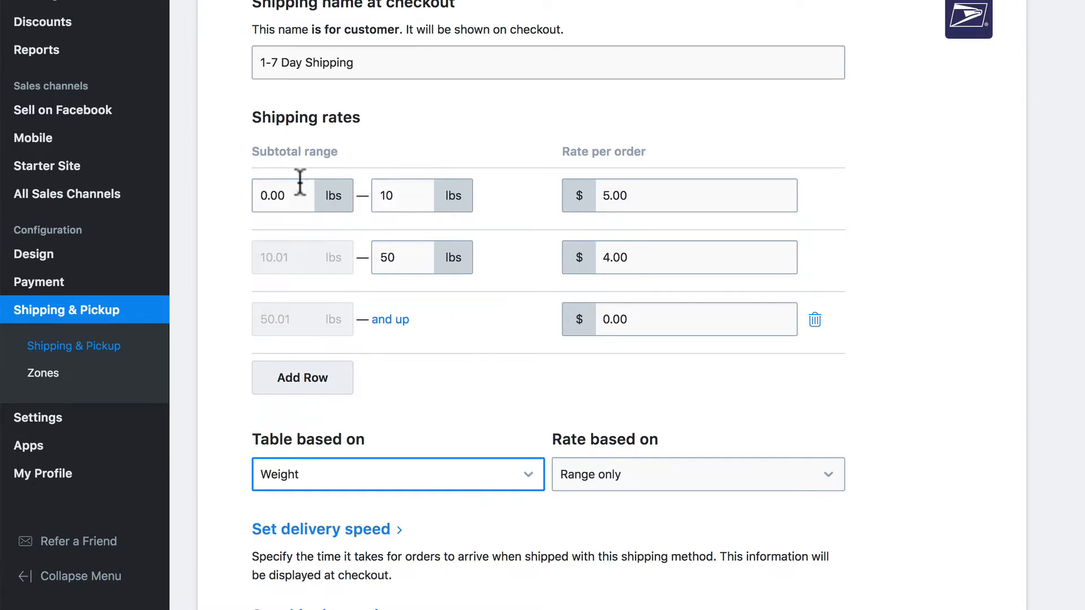
{"action": "left_click", "coordinate": [401, 196]}
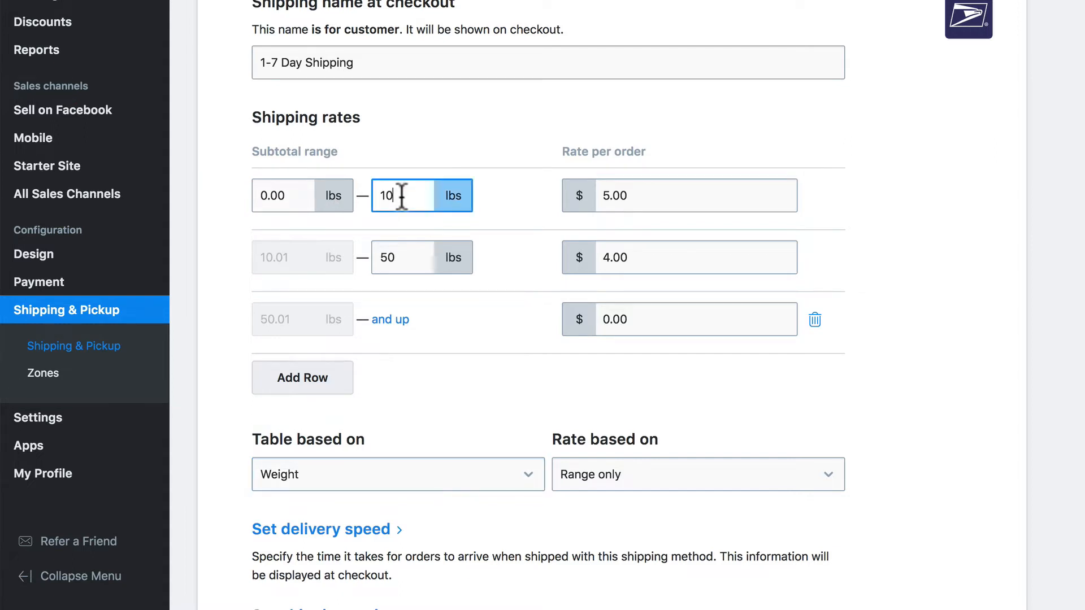
{"action": "key", "text": "BackSpace"}
{"action": "key", "text": "BackSpace"}
{"action": "type", "text": "5"}
Set the second weight range's upper limit to 10 lbs
{"action": "left_click", "coordinate": [406, 260]}
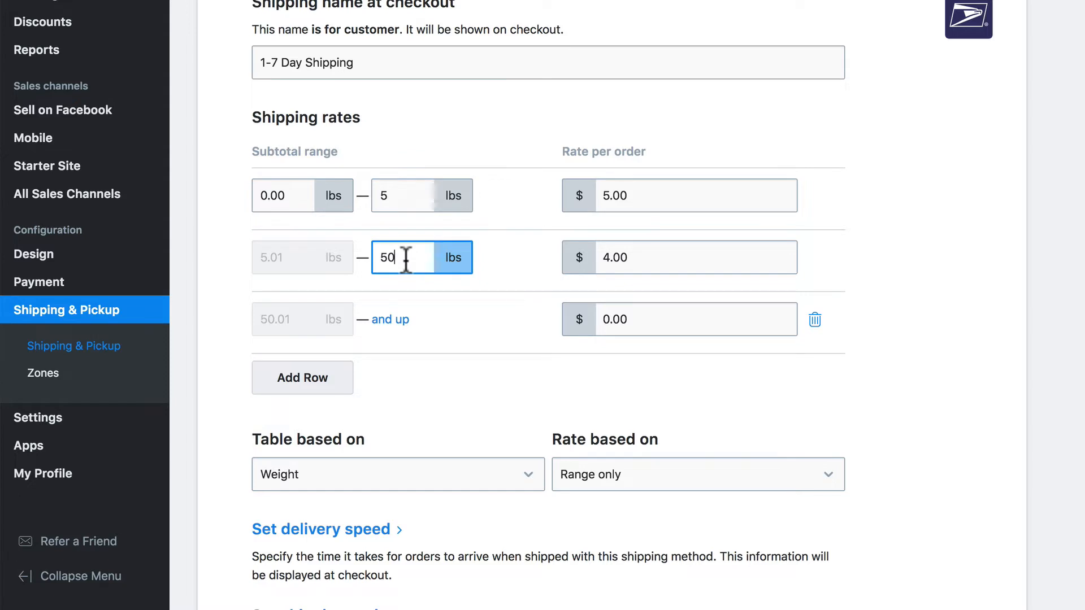
{"action": "key", "text": "BackSpace"}
{"action": "key", "text": "BackSpace"}
{"action": "type", "text": "10"}
{"action": "left_click", "coordinate": [523, 254]}
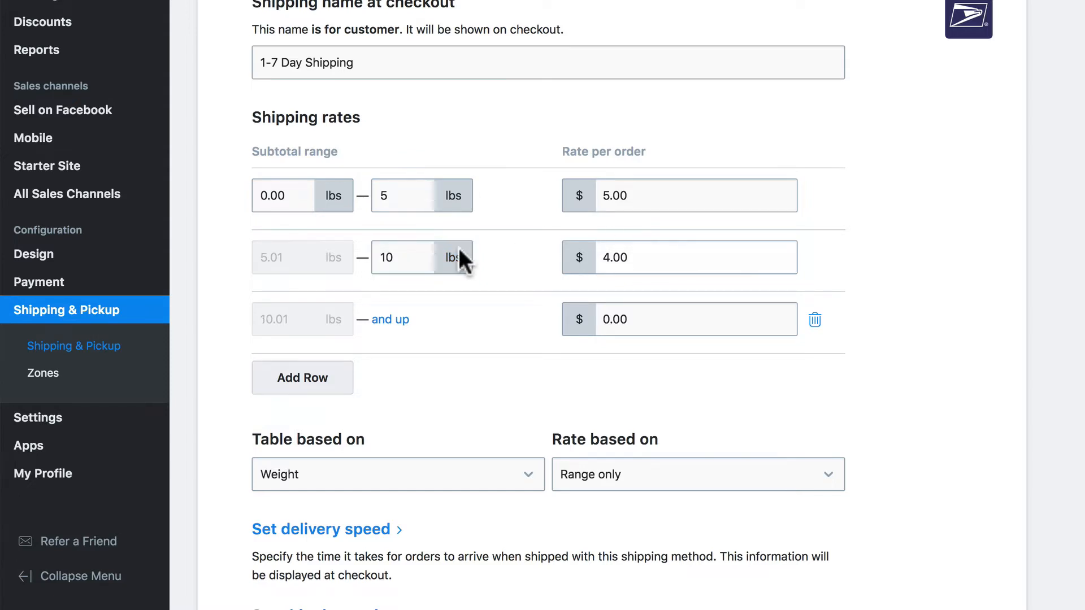
Base the rate on Range, subtotal, weight
{"action": "scroll", "coordinate": [604, 328], "scroll_direction": "down", "scroll_amount": 3}
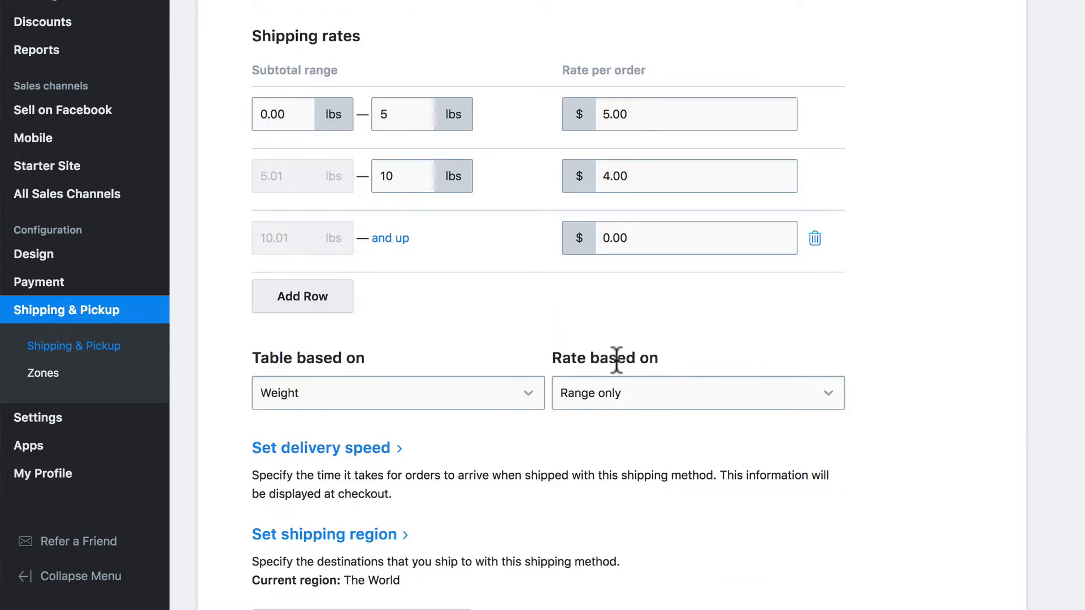
{"action": "left_click", "coordinate": [769, 394]}
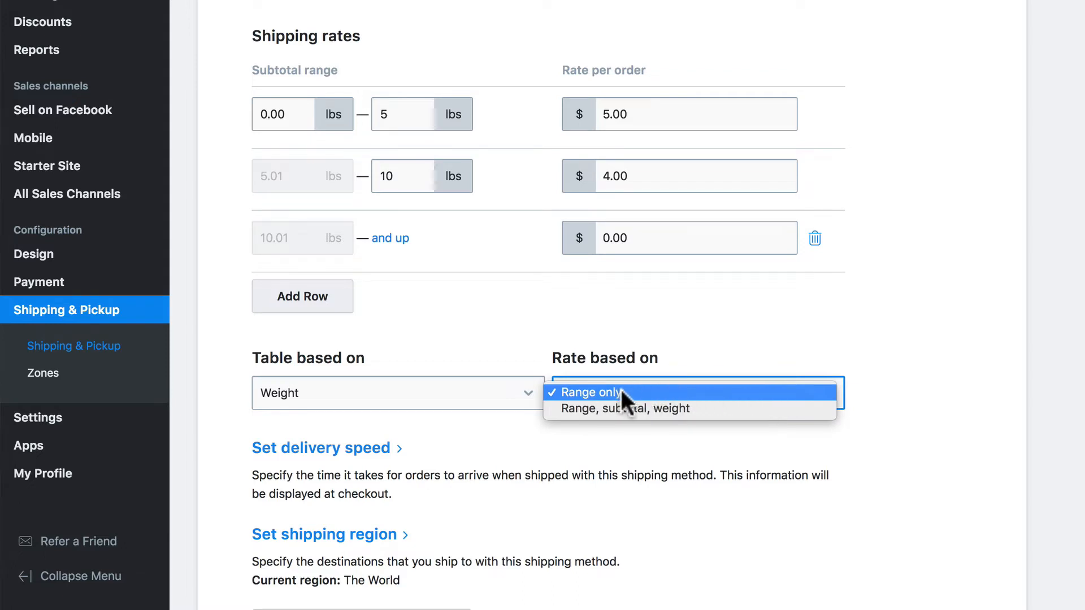
{"action": "left_click", "coordinate": [657, 408]}
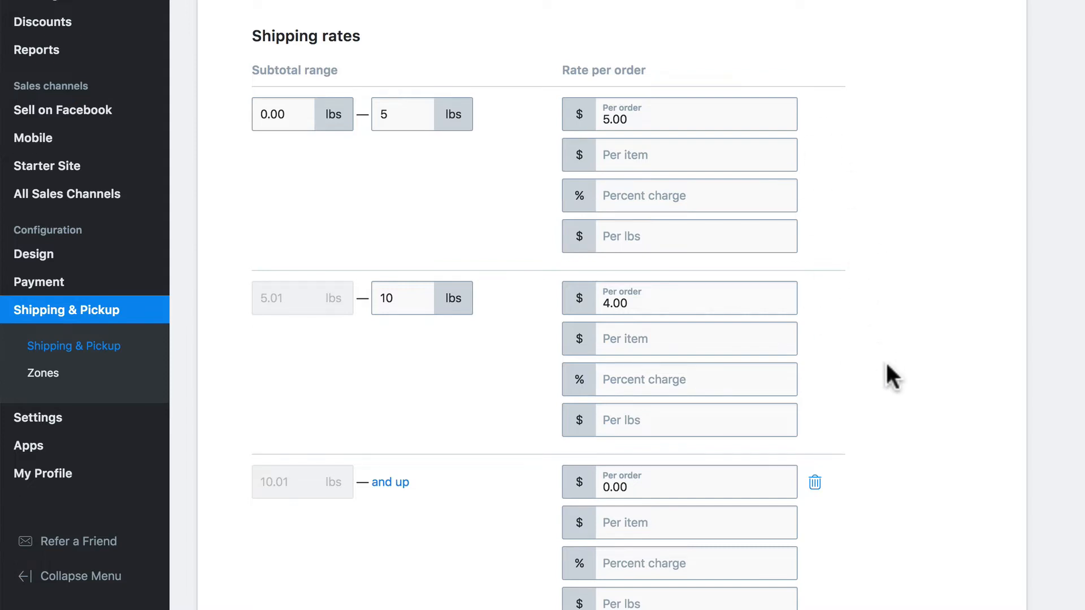
Delete the third and second rate rows and clear the per-order rate of the first row
{"action": "scroll", "coordinate": [875, 356], "scroll_direction": "down", "scroll_amount": 3}
{"action": "left_click", "coordinate": [816, 356]}
{"action": "scroll", "coordinate": [816, 355], "scroll_direction": "up", "scroll_amount": 2}
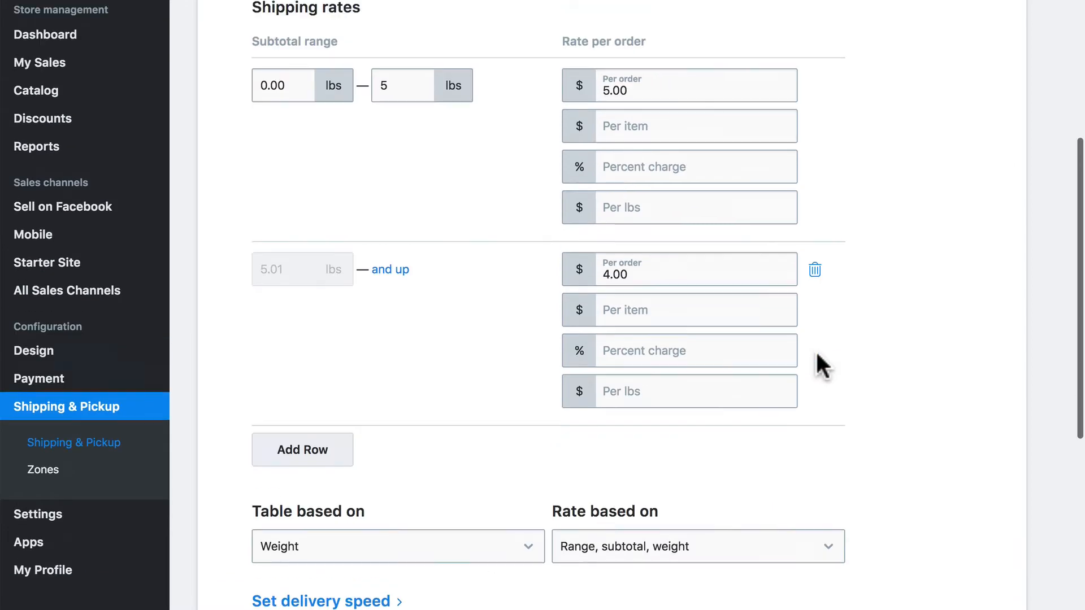
{"action": "left_click", "coordinate": [814, 296]}
{"action": "scroll", "coordinate": [819, 249], "scroll_direction": "up", "scroll_amount": 3}
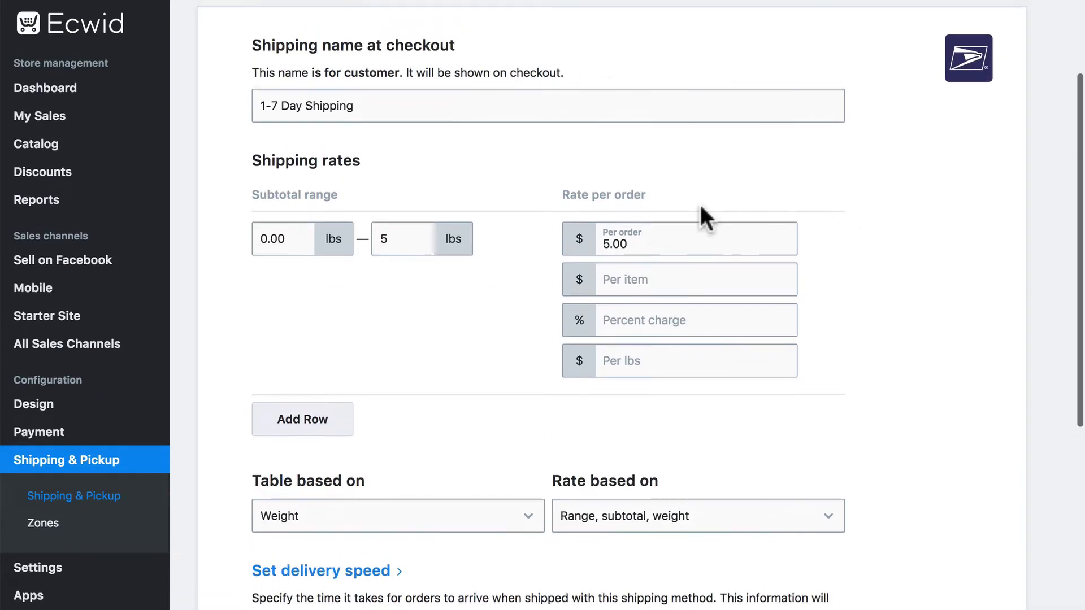
{"action": "triple_click", "coordinate": [667, 245]}
{"action": "key", "text": "BackSpace"}
{"action": "scroll", "coordinate": [794, 270], "scroll_direction": "down", "scroll_amount": 2}
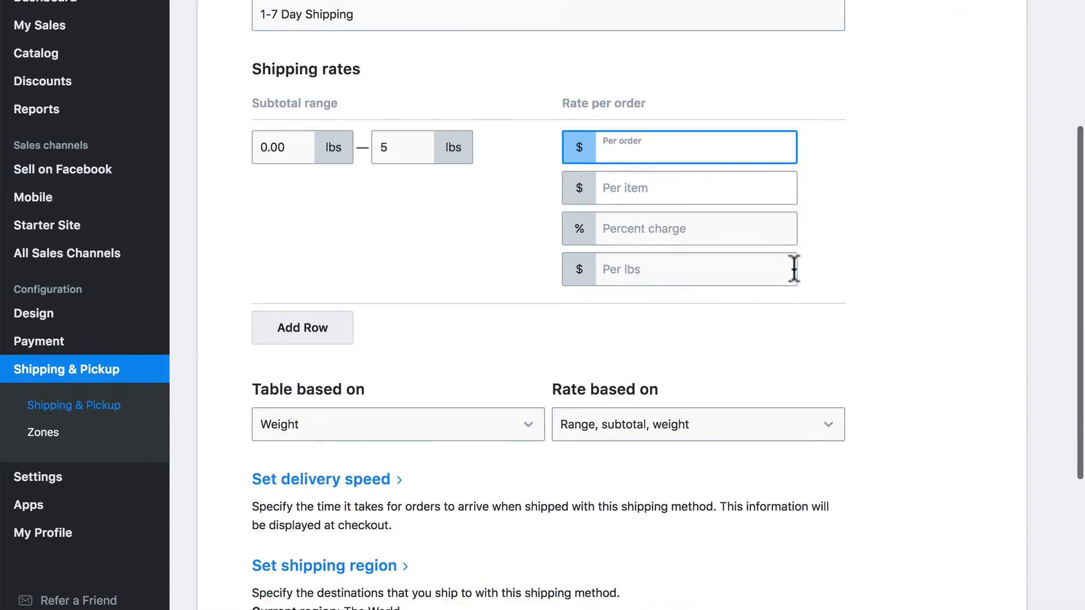
Base the rate table on Subtotal (after all discounts) and set the first range's upper limit to $25
{"action": "left_click", "coordinate": [332, 431]}
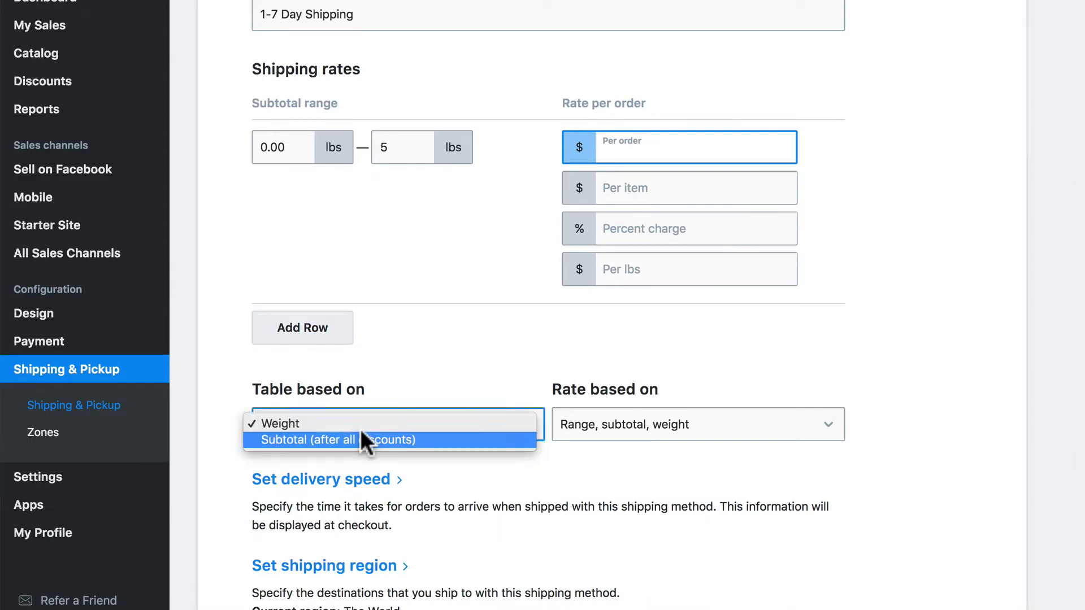
{"action": "left_click", "coordinate": [325, 441]}
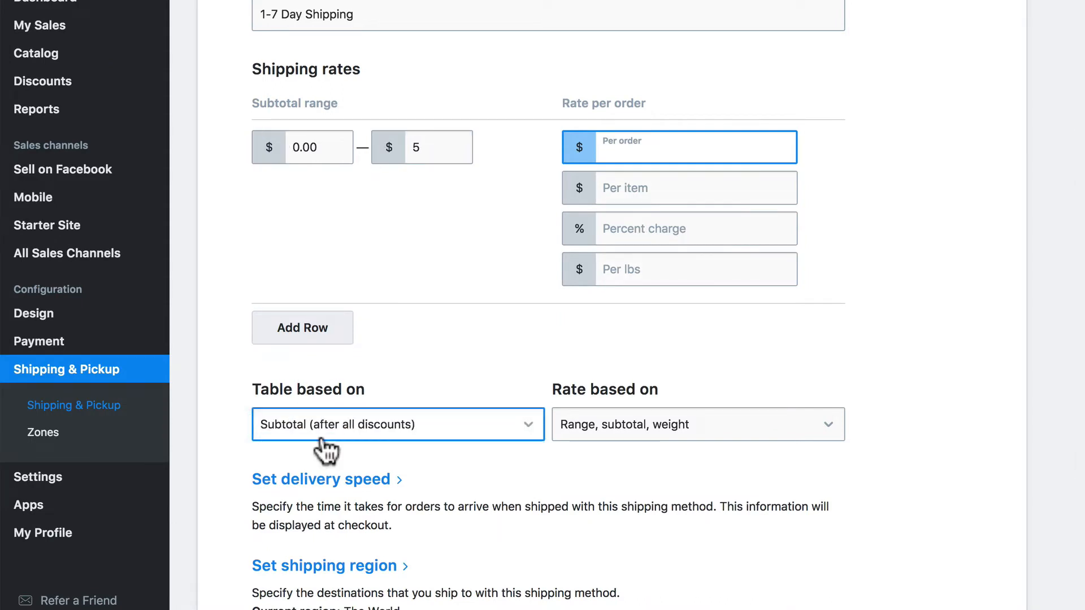
{"action": "scroll", "coordinate": [466, 282], "scroll_direction": "up", "scroll_amount": 3}
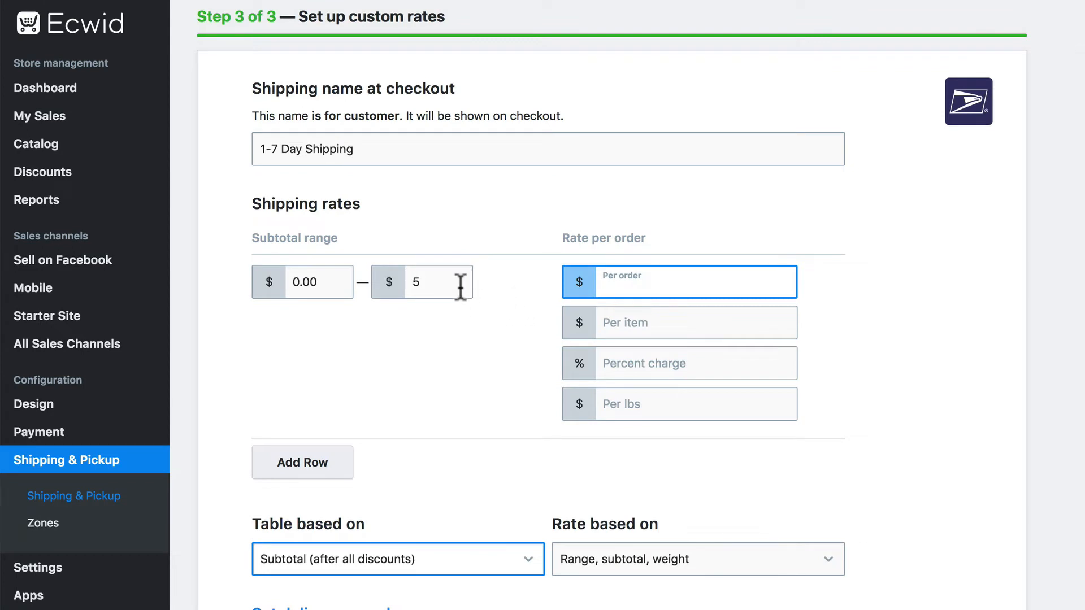
{"action": "left_click_drag", "start_coordinate": [447, 282], "coordinate": [408, 283]}
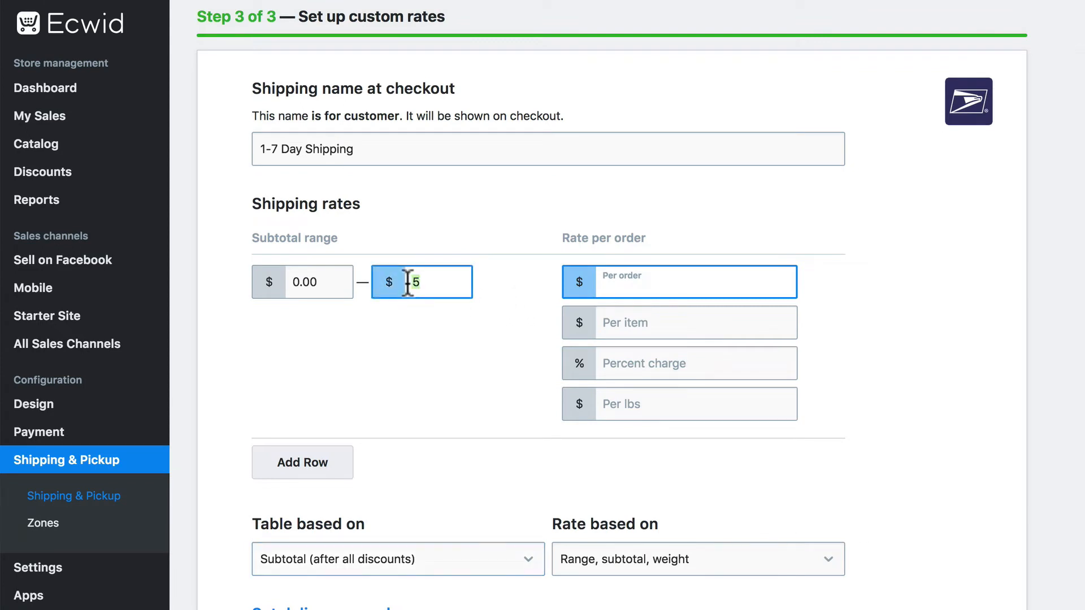
{"action": "type", "text": "25"}
Set the first row's rates to $3.00 per order and $0.25 per item
{"action": "type", "text": "3.00"}
{"action": "left_click", "coordinate": [783, 326]}
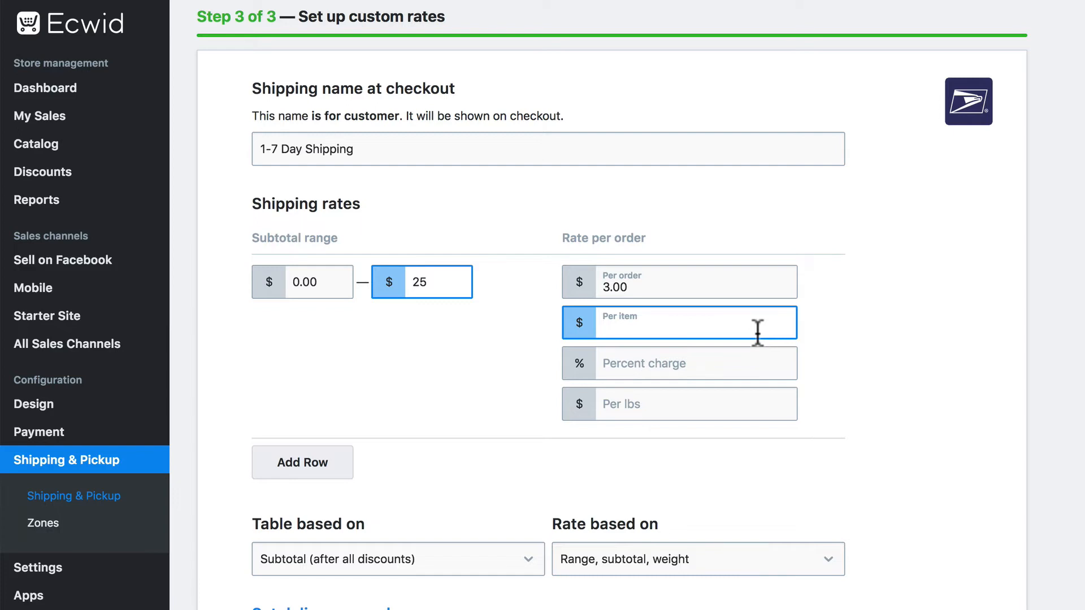
{"action": "type", "text": "0.25"}
{"action": "left_click", "coordinate": [848, 333]}
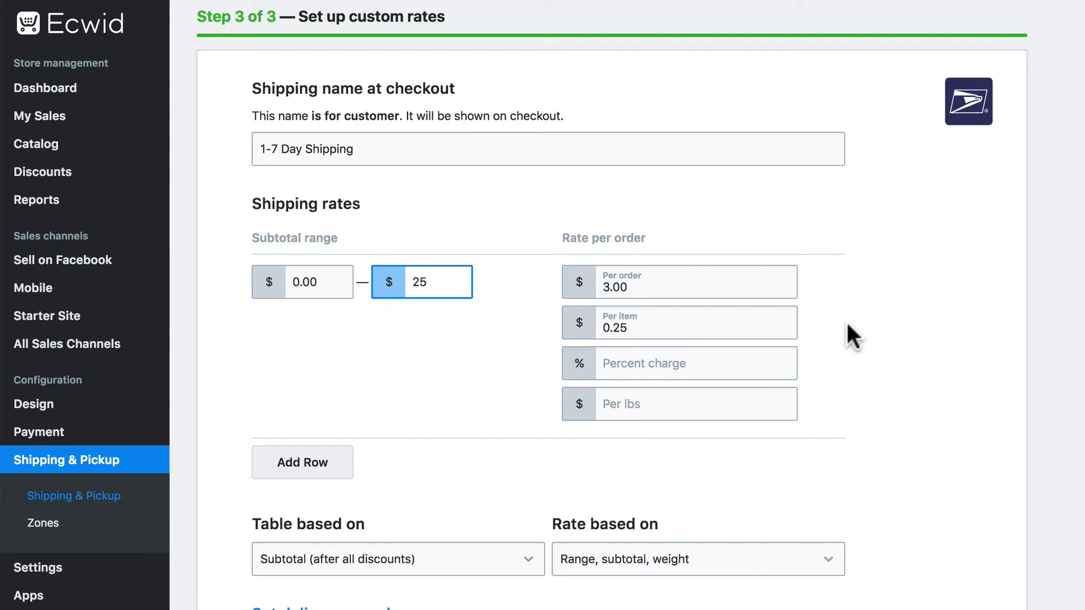
Set the first row's percent charge to 0 and its per-lbs rate to $2.00
{"action": "left_click", "coordinate": [718, 366]}
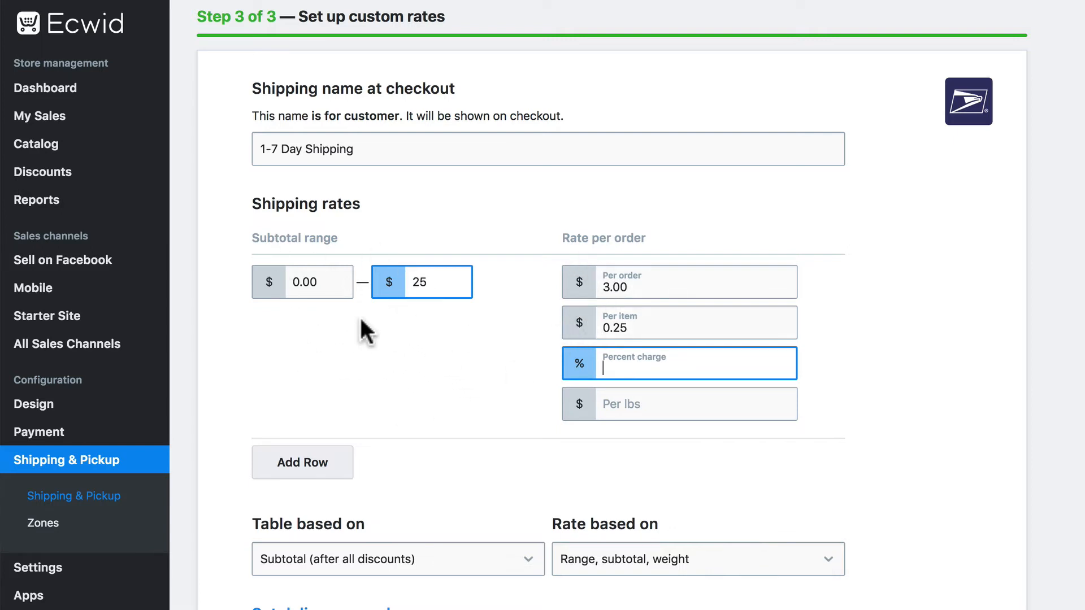
{"action": "type", "text": "10"}
{"action": "key", "text": "BackSpace"}
{"action": "key", "text": "BackSpace"}
{"action": "type", "text": "0"}
{"action": "left_click", "coordinate": [843, 354]}
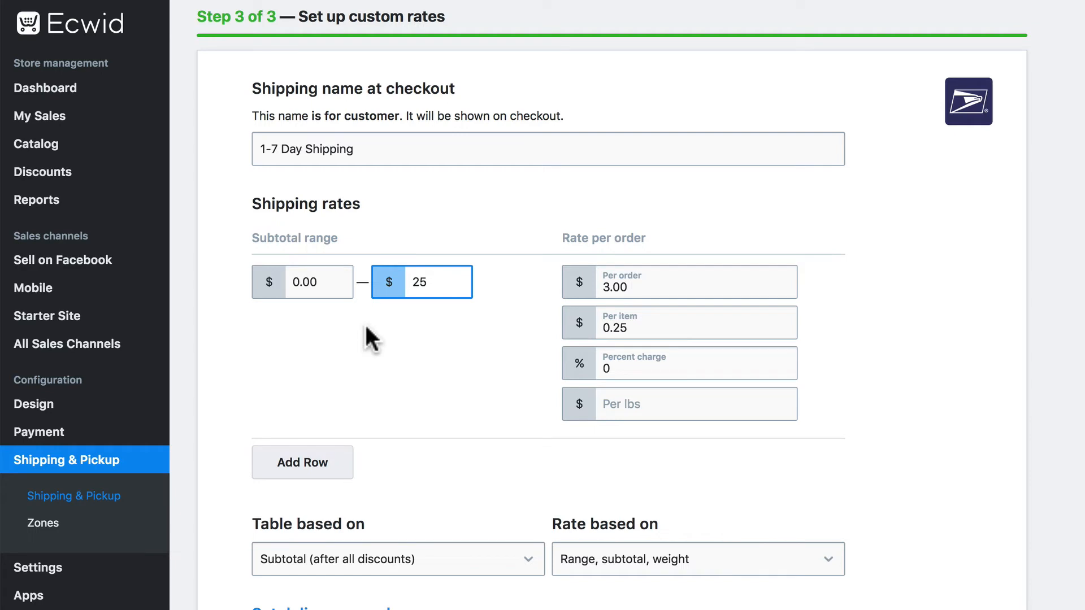
{"action": "left_click", "coordinate": [637, 402]}
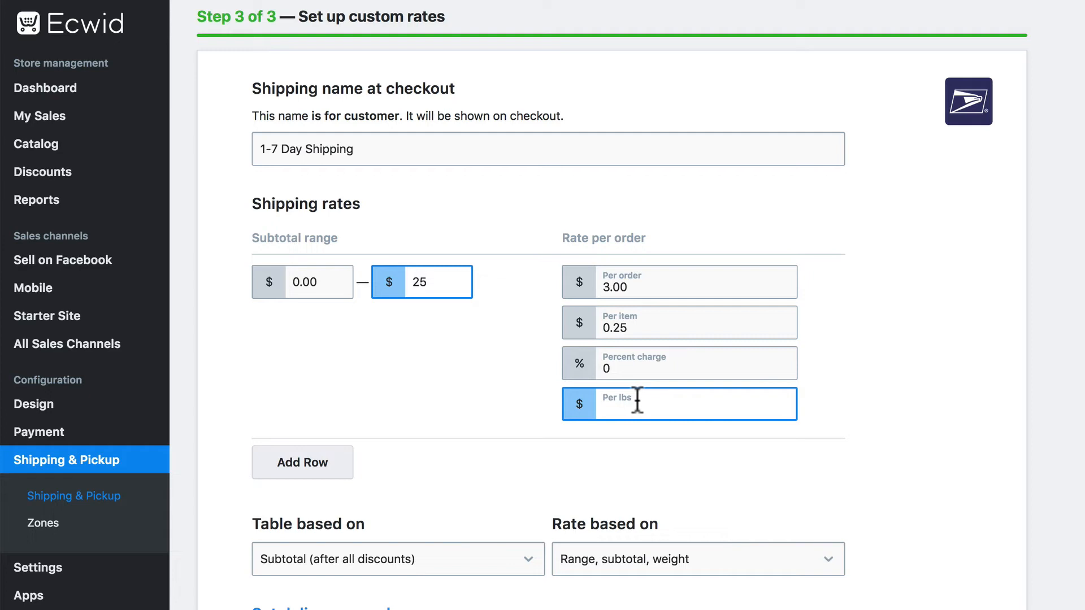
{"action": "type", "text": "2.00"}
{"action": "left_click", "coordinate": [852, 333]}
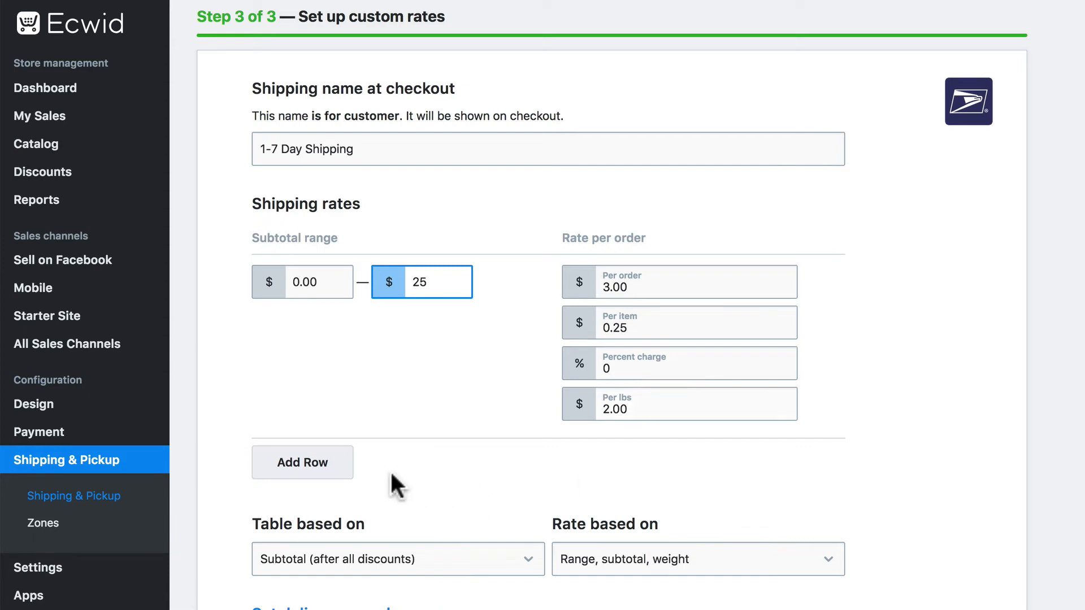
Add a second rate row with $0 per order, $0.25 per item, a 0 percent charge and $1.00 per lbs
{"action": "left_click", "coordinate": [329, 471]}
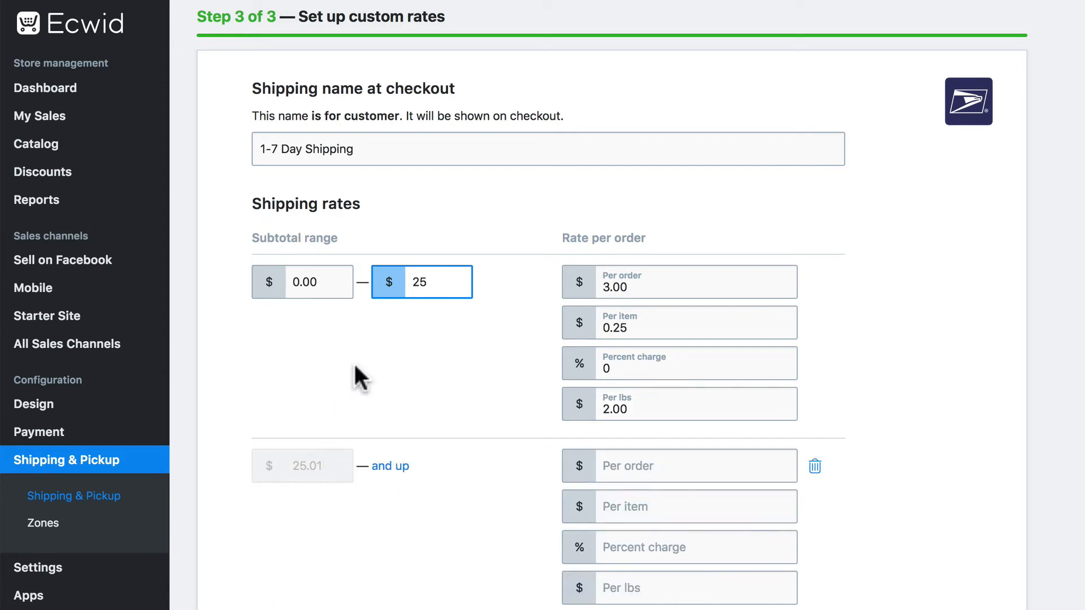
{"action": "scroll", "coordinate": [354, 361], "scroll_direction": "down", "scroll_amount": 3}
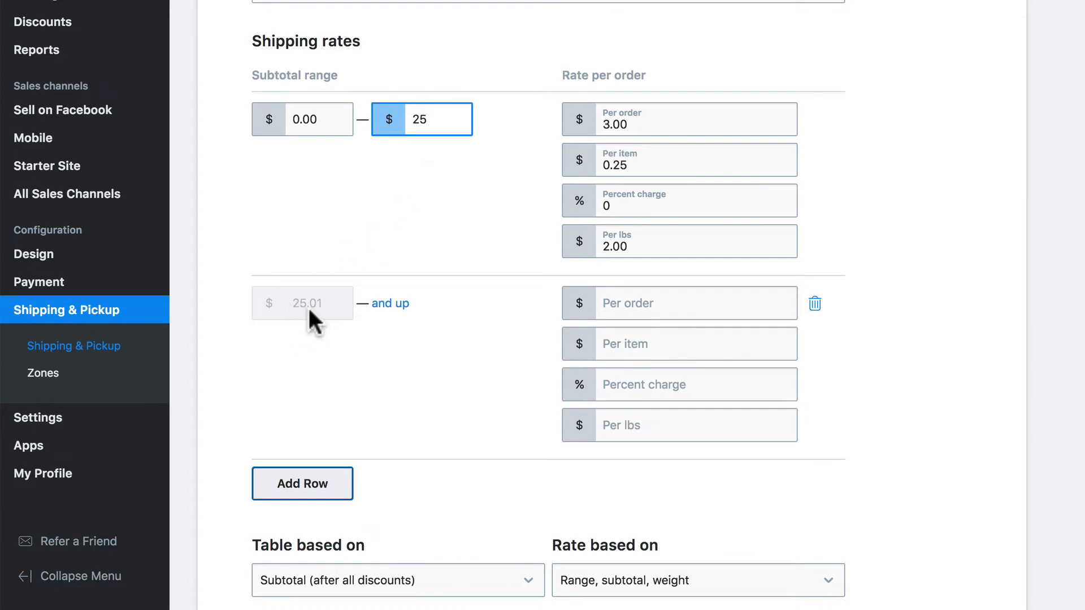
{"action": "left_click", "coordinate": [646, 305]}
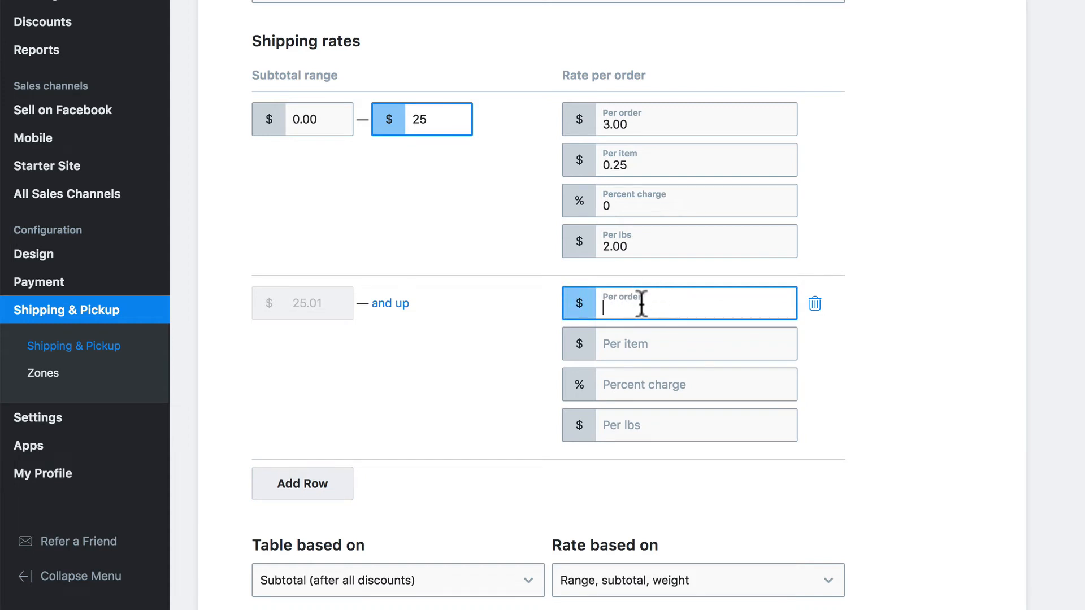
{"action": "type", "text": "0"}
{"action": "left_click", "coordinate": [650, 345]}
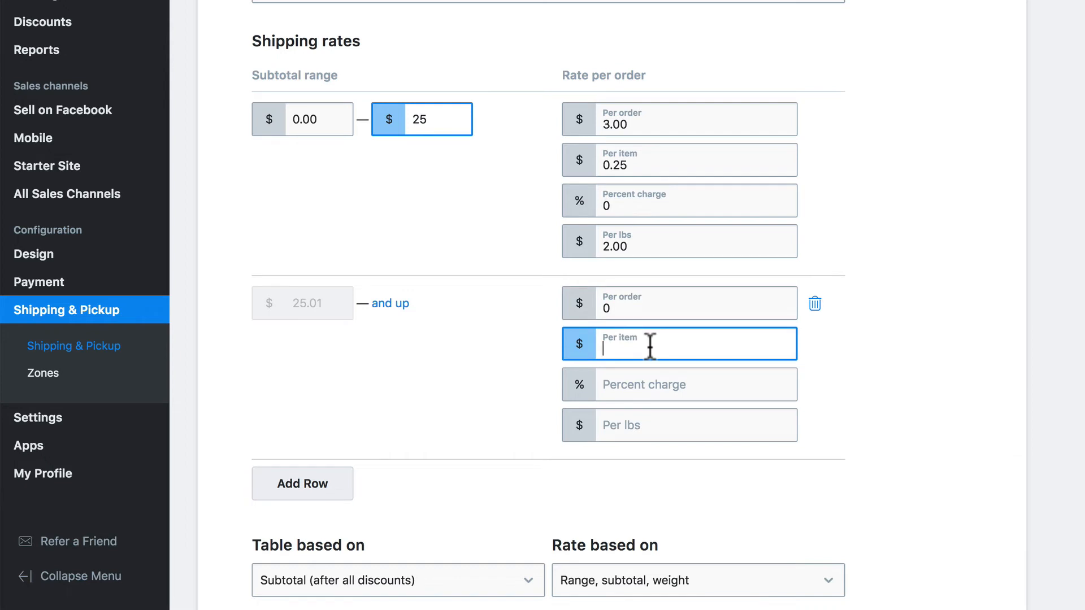
{"action": "type", "text": "0.25"}
{"action": "left_click", "coordinate": [666, 382]}
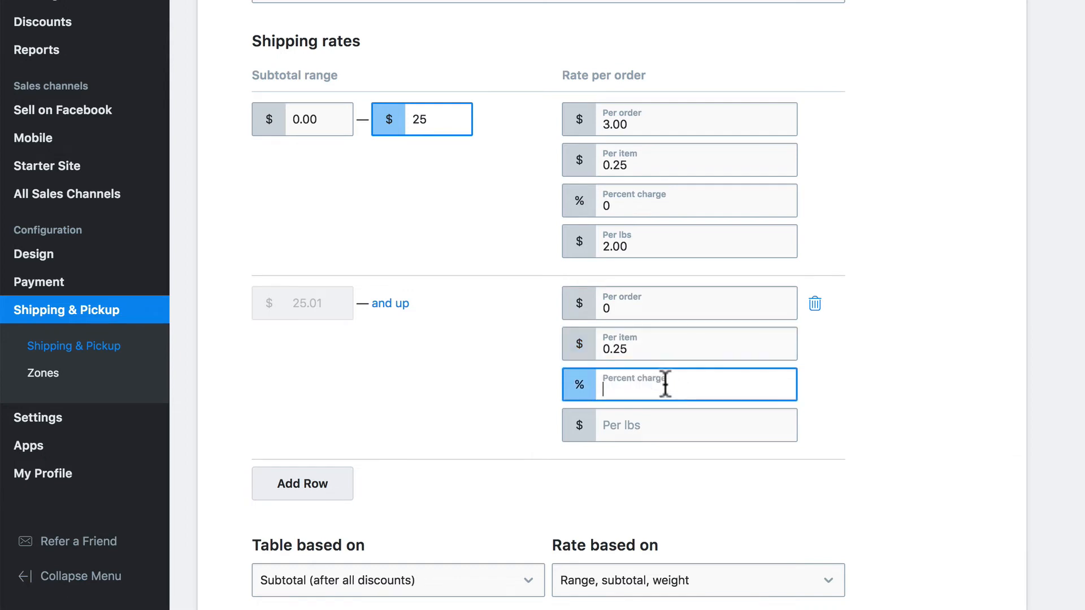
{"action": "type", "text": "0"}
{"action": "left_click", "coordinate": [685, 420]}
{"action": "type", "text": "1.00"}
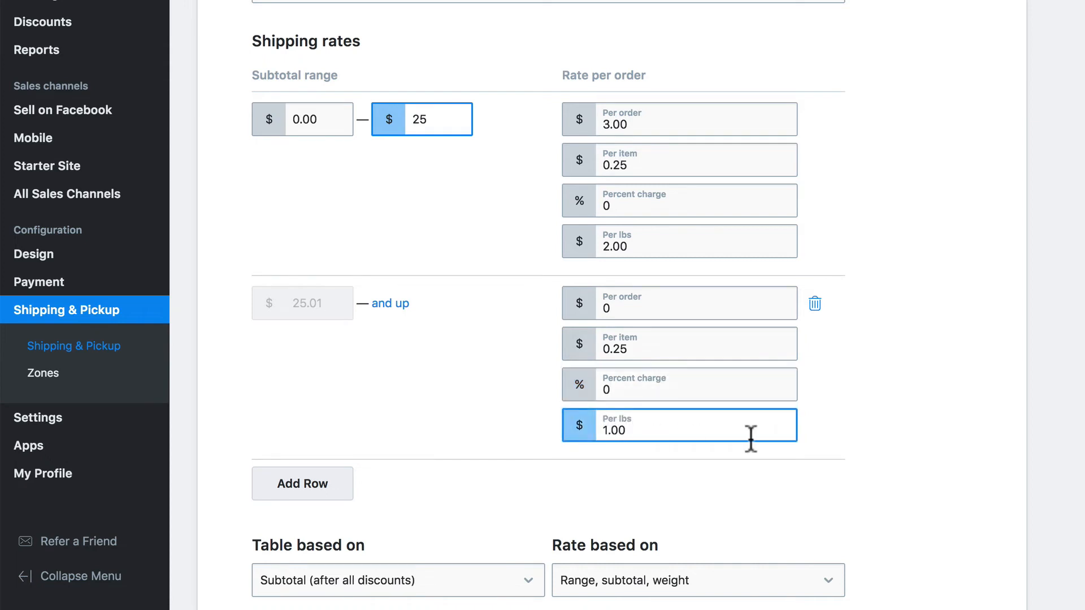
{"action": "left_click", "coordinate": [843, 431]}
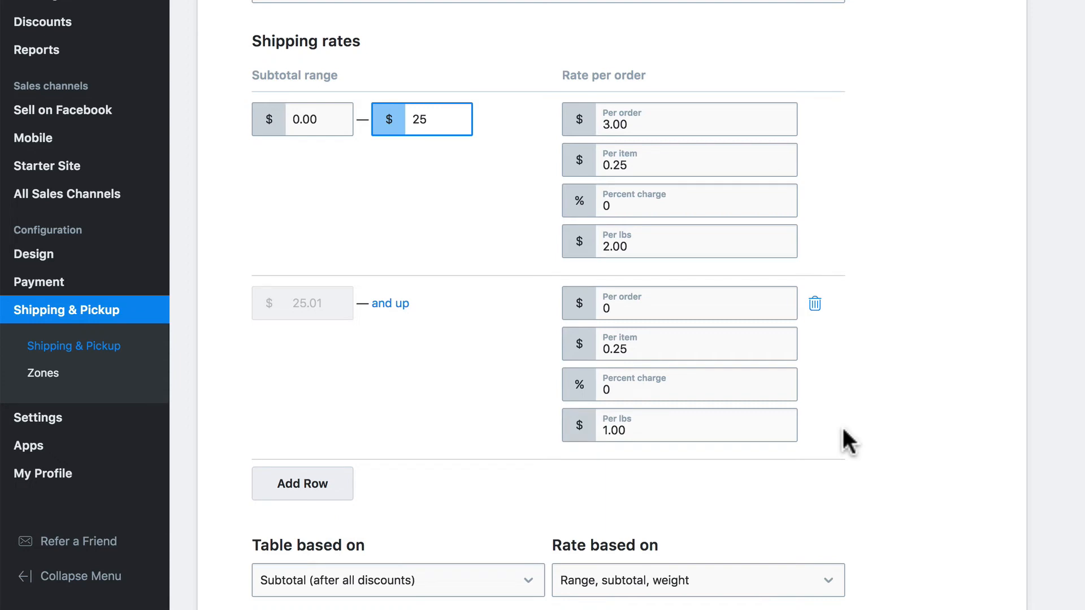
Set the delivery speed for this shipping method to 7 business days
{"action": "scroll", "coordinate": [902, 422], "scroll_direction": "down", "scroll_amount": 3}
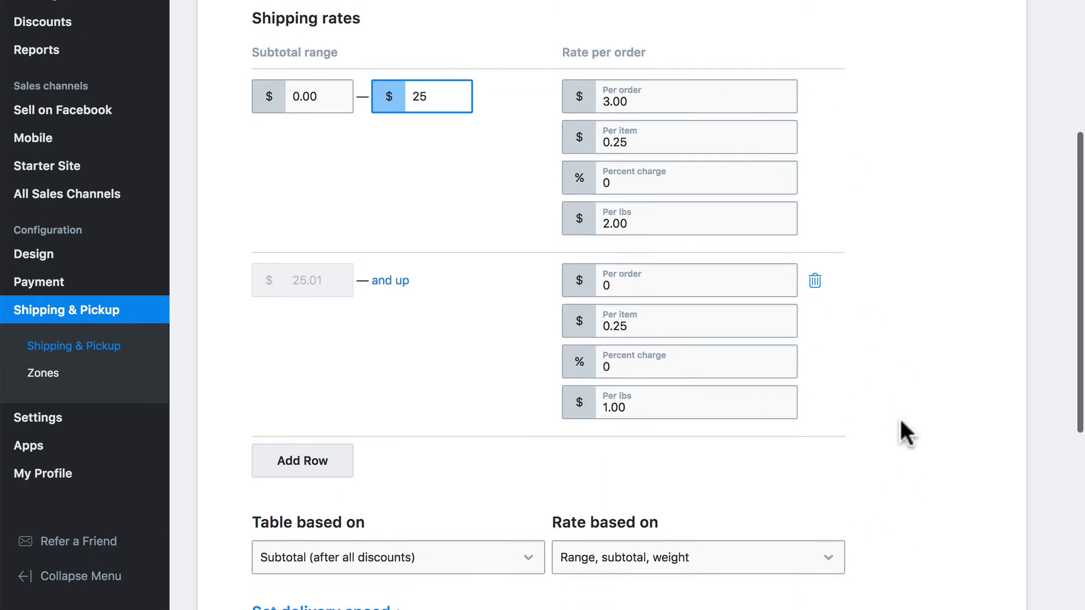
{"action": "scroll", "coordinate": [900, 422], "scroll_direction": "down", "scroll_amount": 3}
{"action": "scroll", "coordinate": [899, 423], "scroll_direction": "up", "scroll_amount": 3}
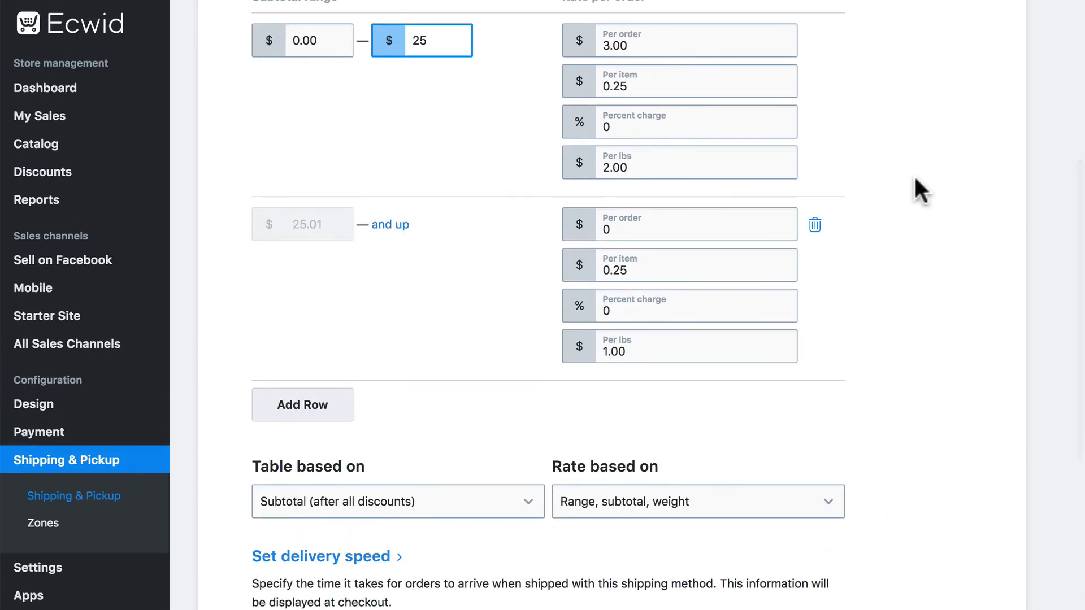
{"action": "scroll", "coordinate": [914, 178], "scroll_direction": "down", "scroll_amount": 5}
{"action": "scroll", "coordinate": [915, 180], "scroll_direction": "down", "scroll_amount": 1}
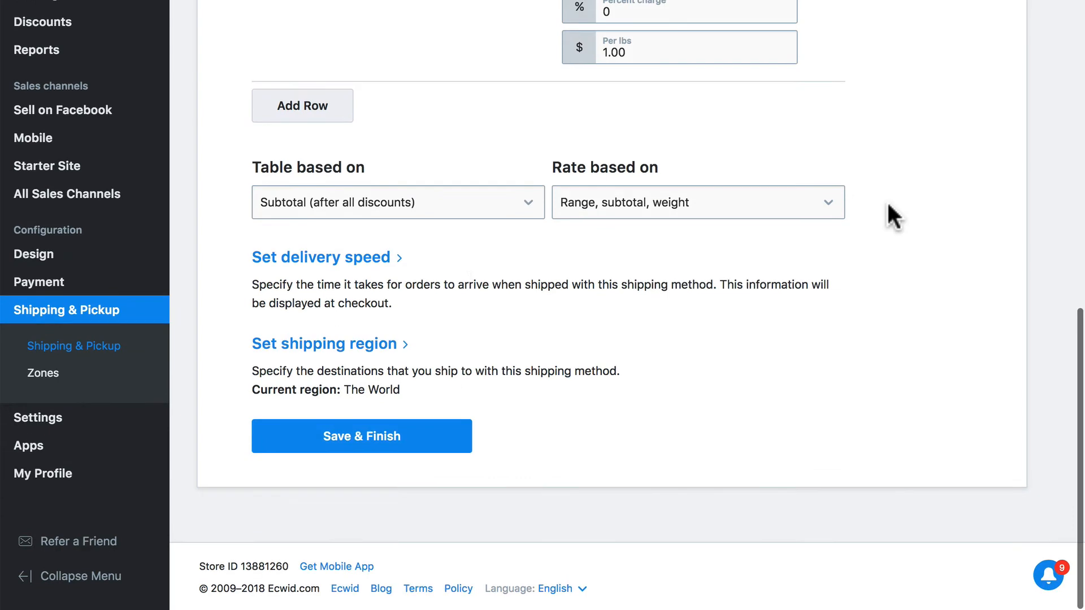
{"action": "left_click", "coordinate": [369, 263]}
{"action": "left_click", "coordinate": [418, 334]}
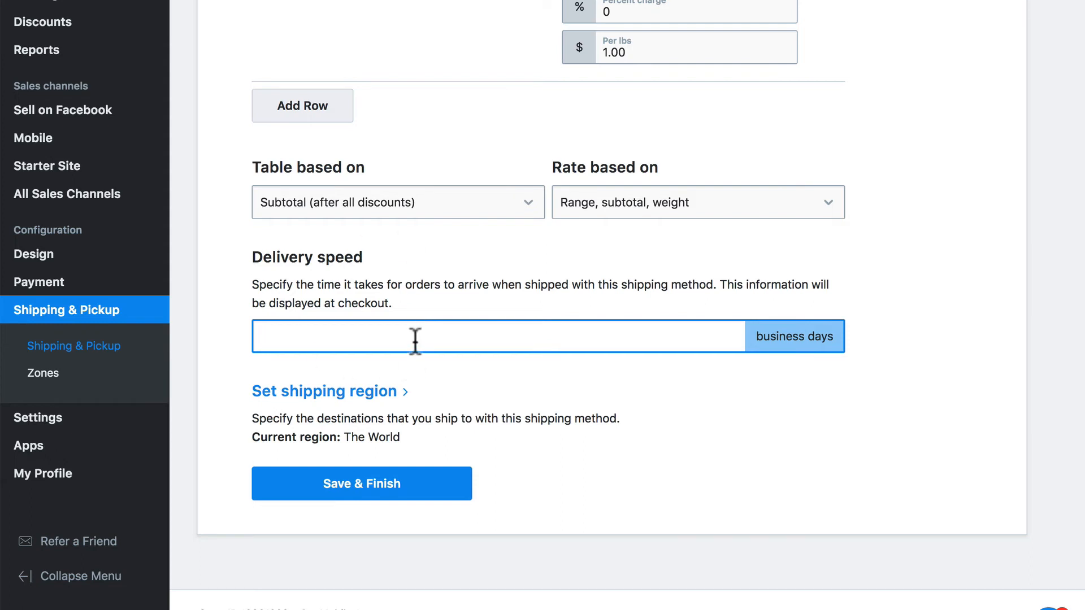
{"action": "type", "text": "7"}
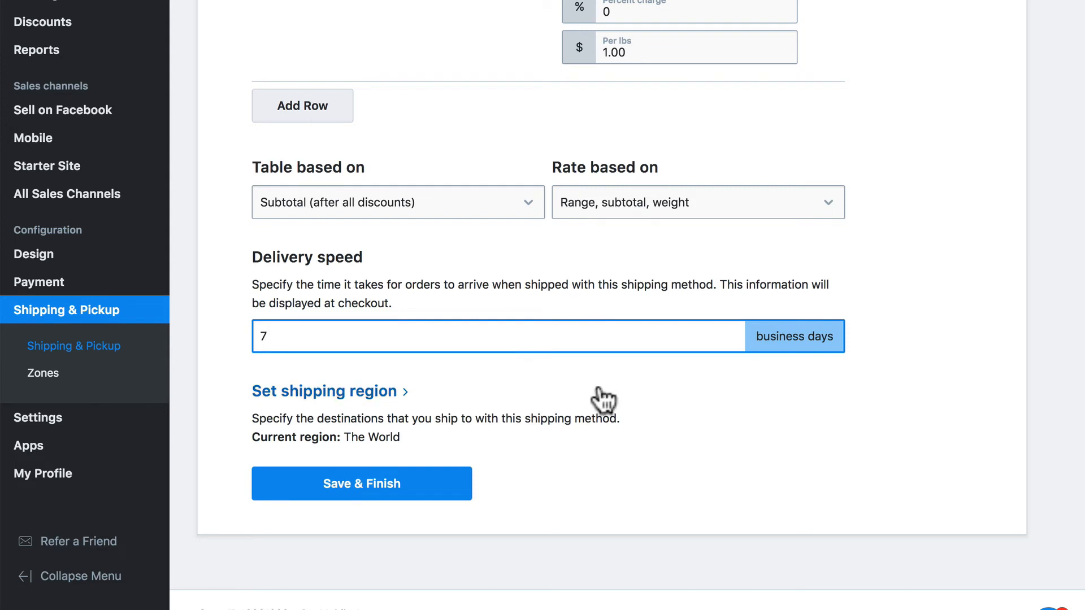
Set the shipping region to United States, then save and finish the shipping method
{"action": "left_click", "coordinate": [382, 392]}
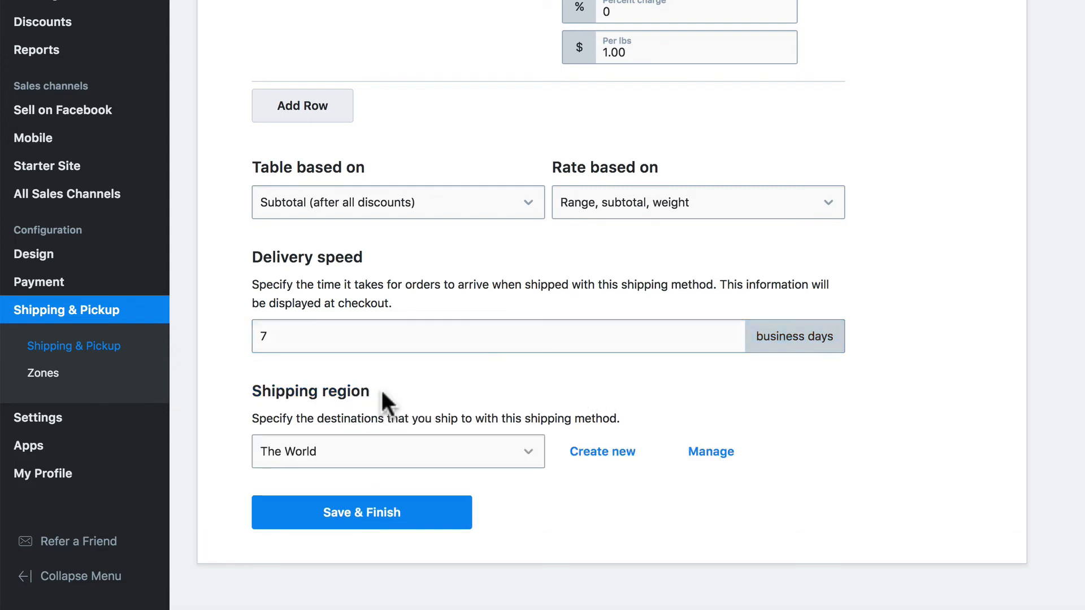
{"action": "scroll", "coordinate": [524, 343], "scroll_direction": "down", "scroll_amount": 2}
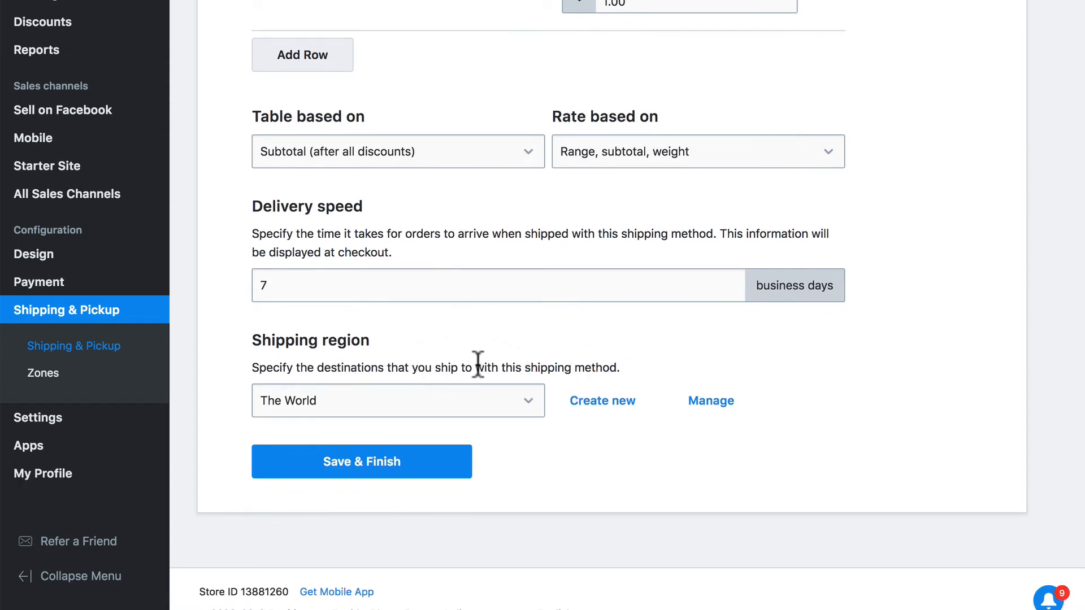
{"action": "left_click", "coordinate": [532, 401]}
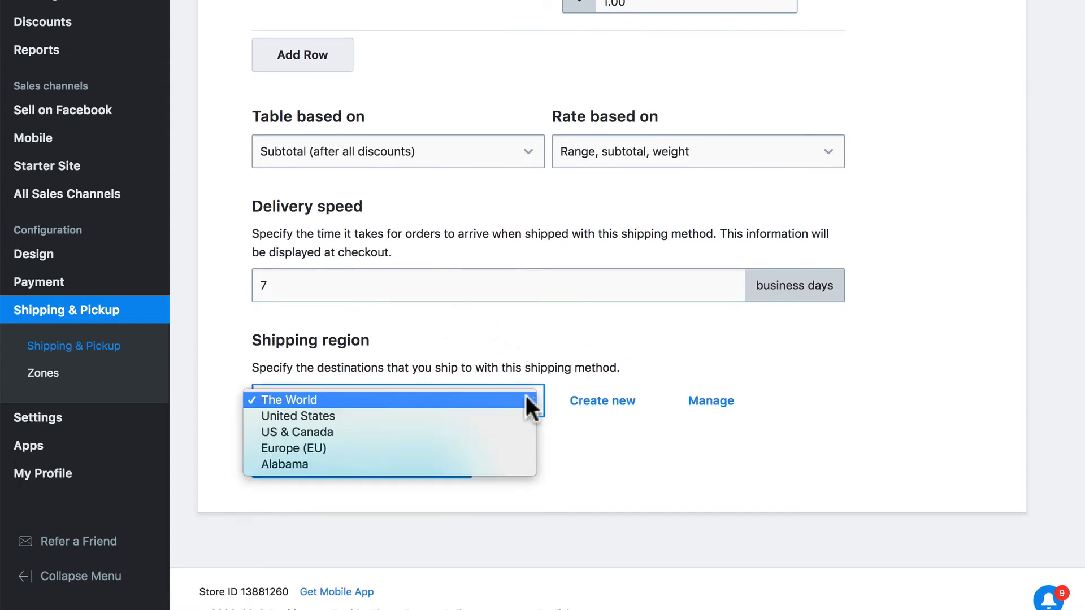
{"action": "left_click", "coordinate": [526, 399]}
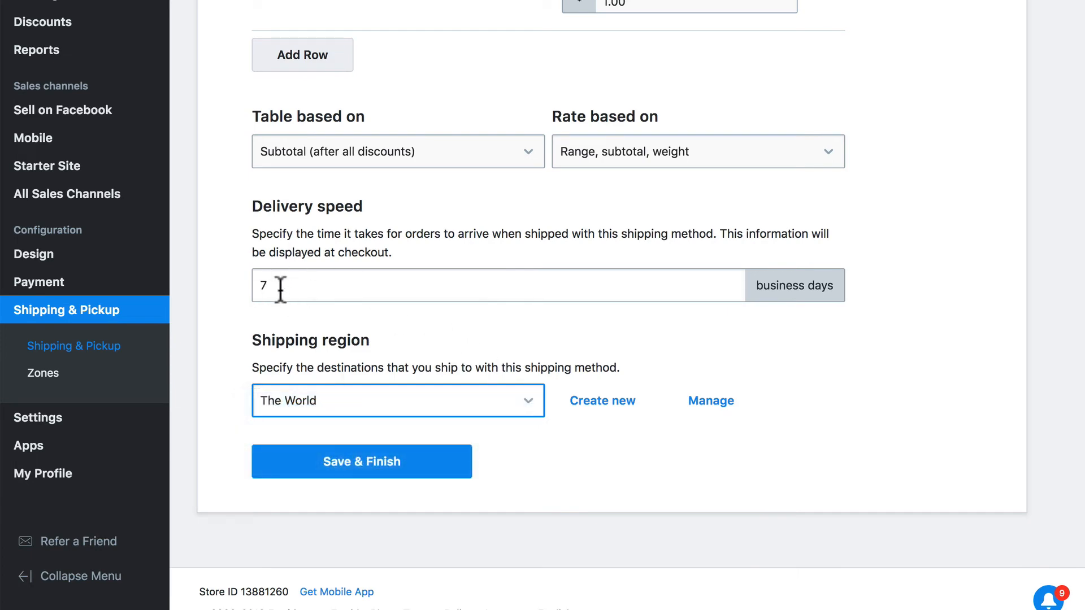
{"action": "scroll", "coordinate": [255, 274], "scroll_direction": "up", "scroll_amount": 10}
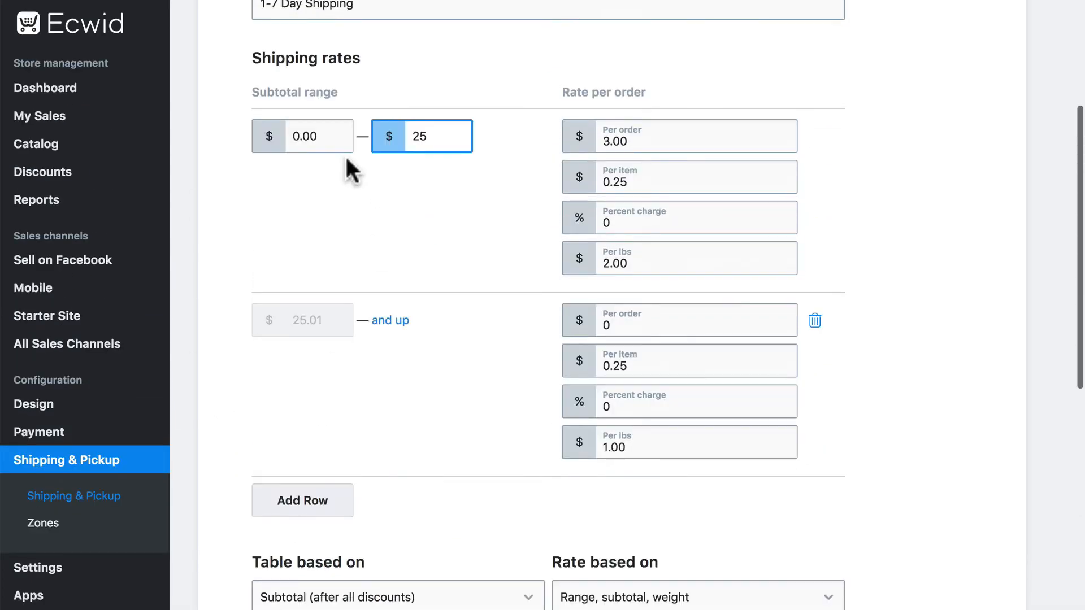
{"action": "scroll", "coordinate": [209, 271], "scroll_direction": "down", "scroll_amount": 10}
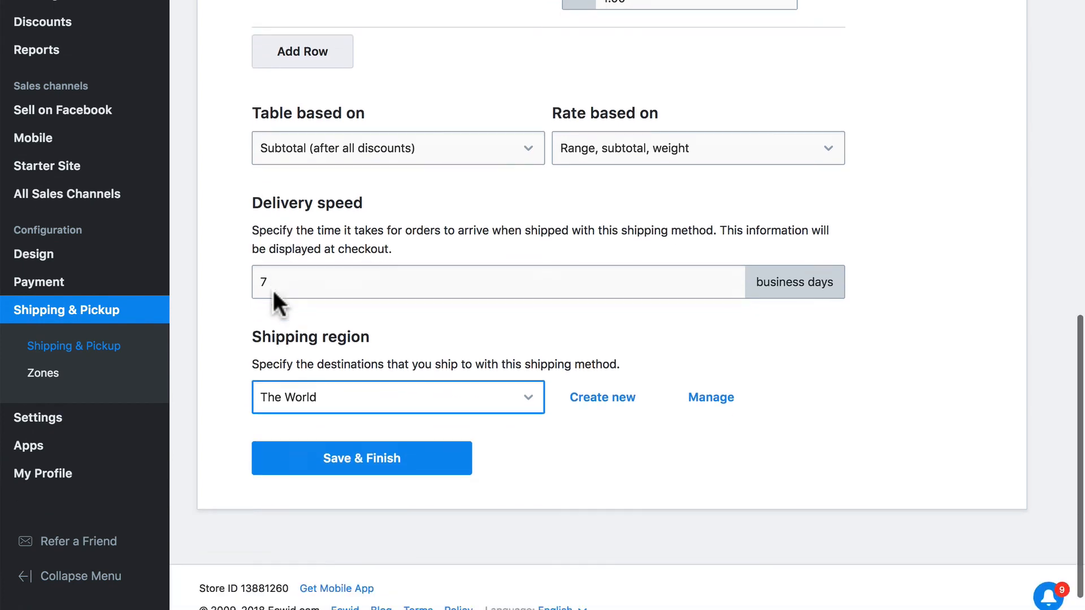
{"action": "left_click", "coordinate": [500, 399]}
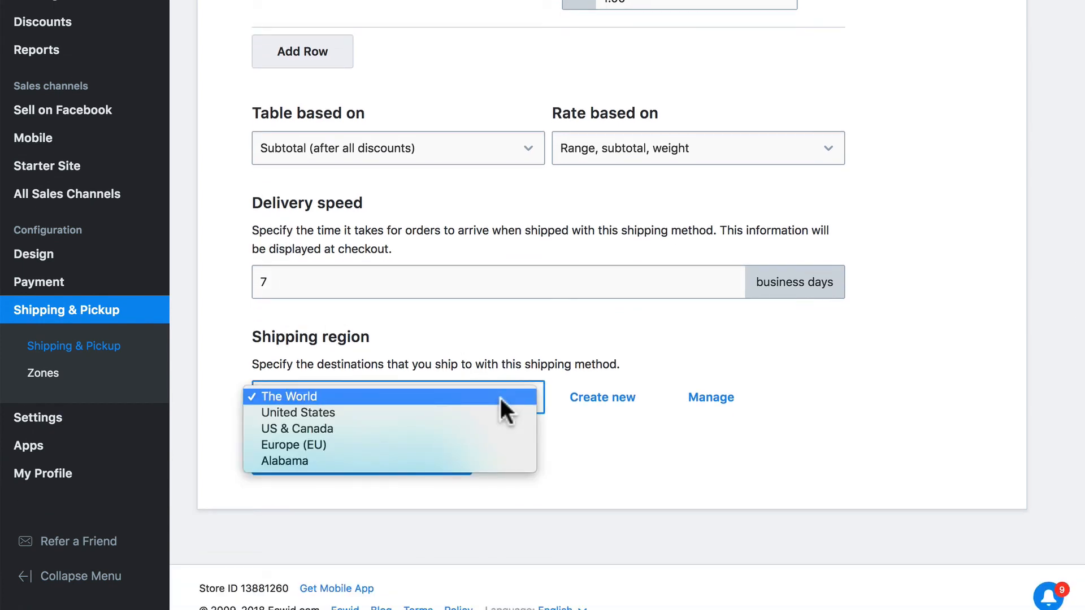
{"action": "left_click", "coordinate": [451, 412]}
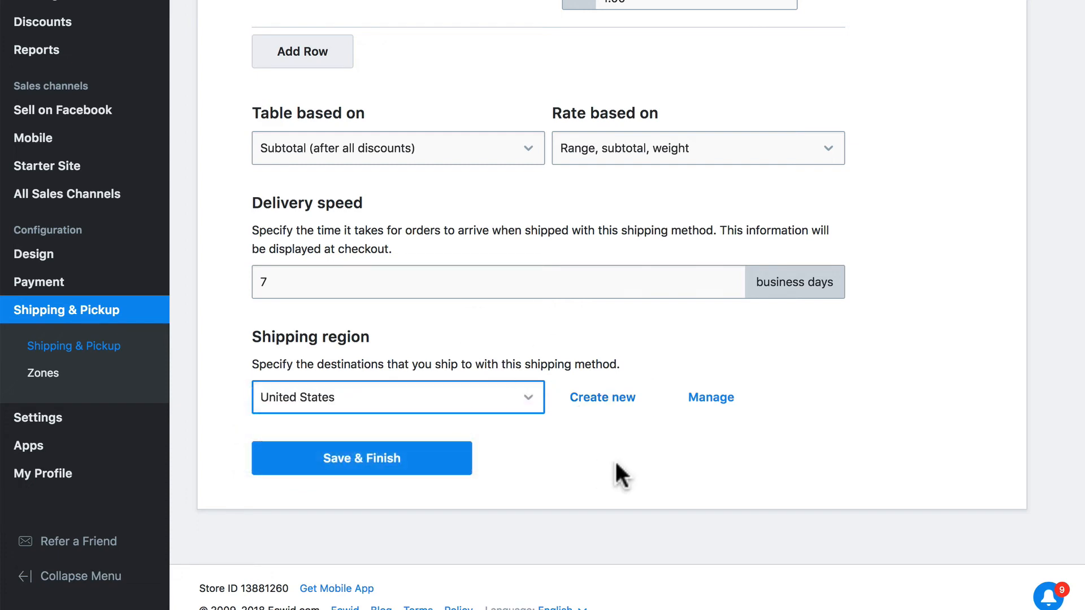
{"action": "scroll", "coordinate": [615, 459], "scroll_direction": "up", "scroll_amount": 8}
{"action": "scroll", "coordinate": [456, 269], "scroll_direction": "down", "scroll_amount": 8}
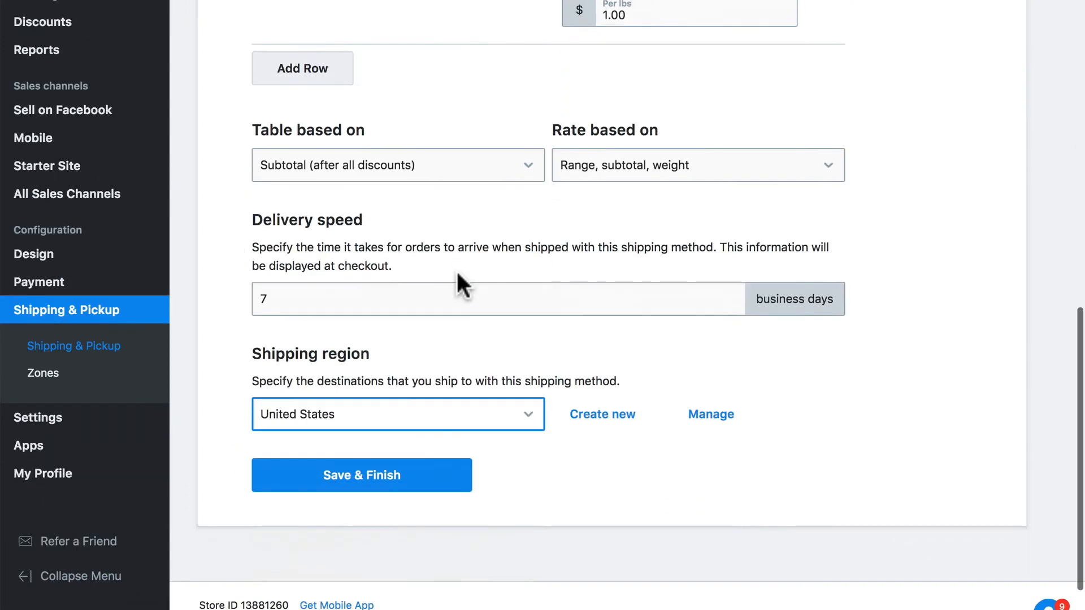
{"action": "left_click", "coordinate": [484, 414]}
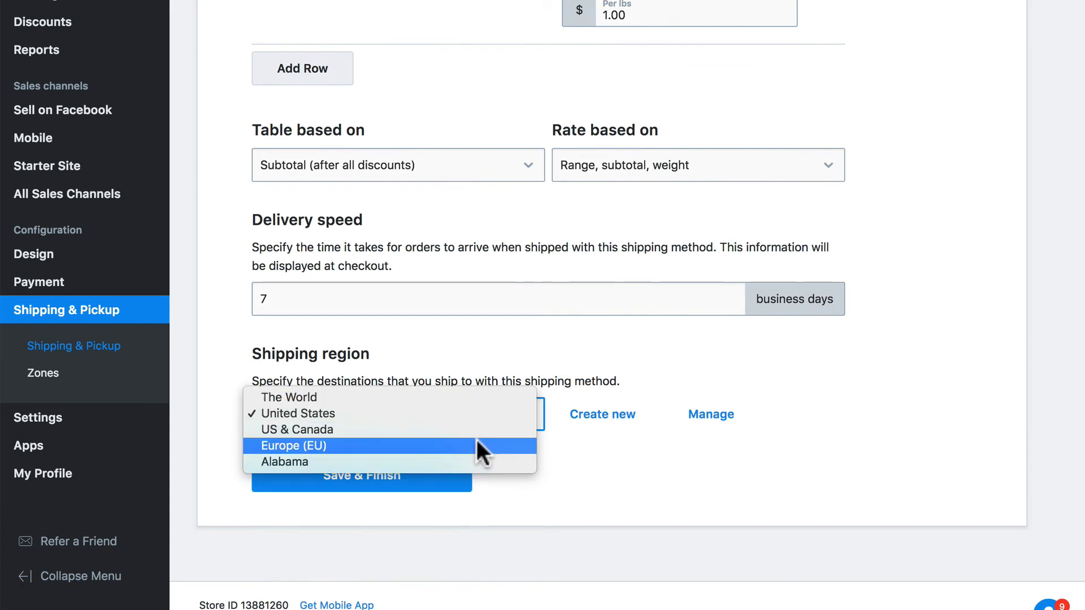
{"action": "left_click", "coordinate": [473, 412]}
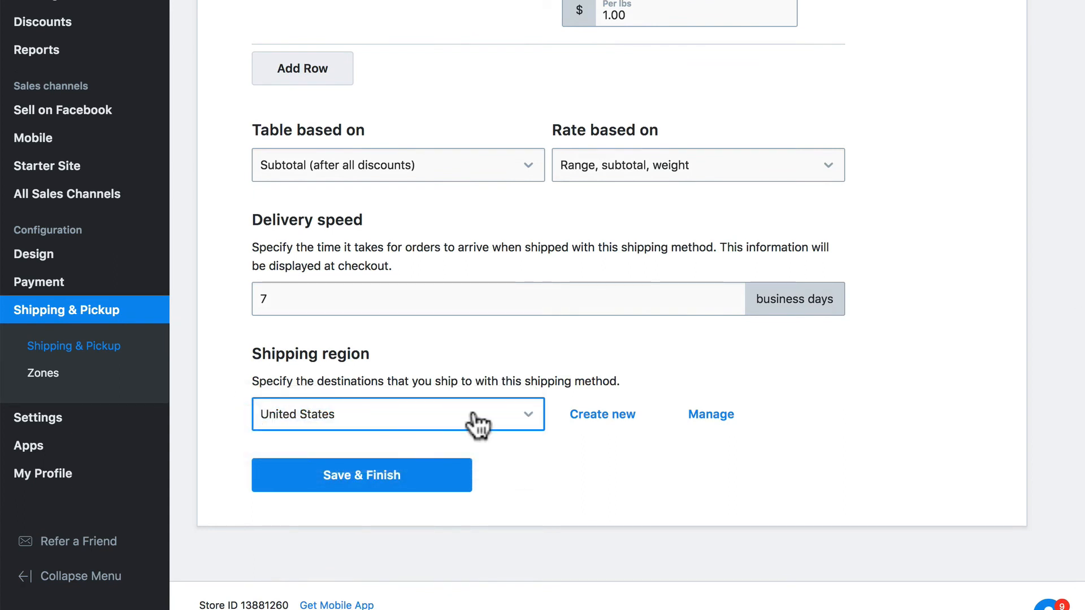
{"action": "left_click", "coordinate": [427, 481]}
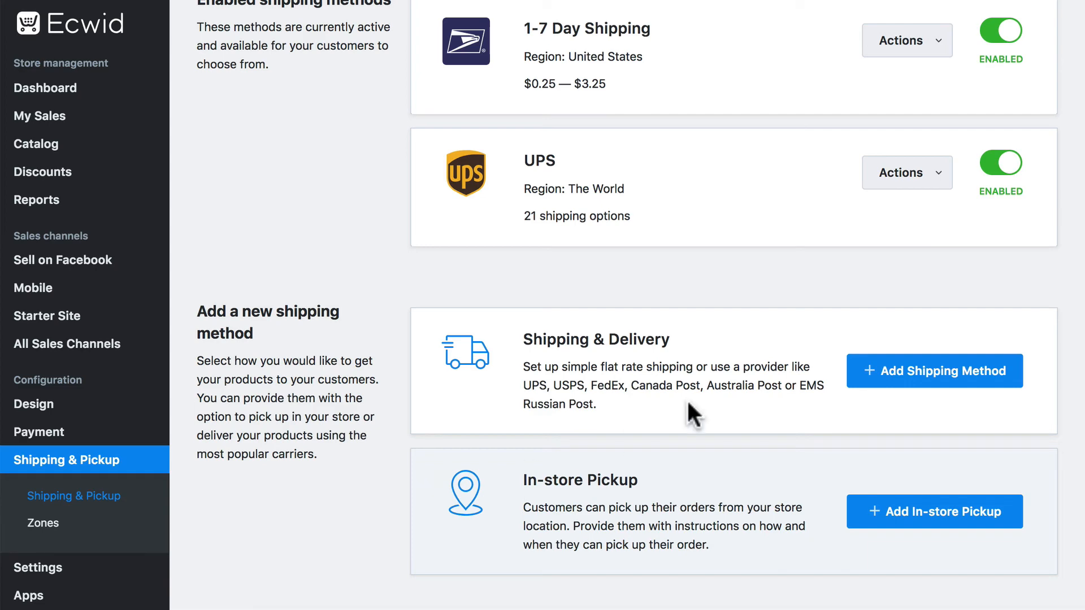
Add a new local delivery shipping method that charges a flat rate
{"action": "left_click", "coordinate": [864, 373]}
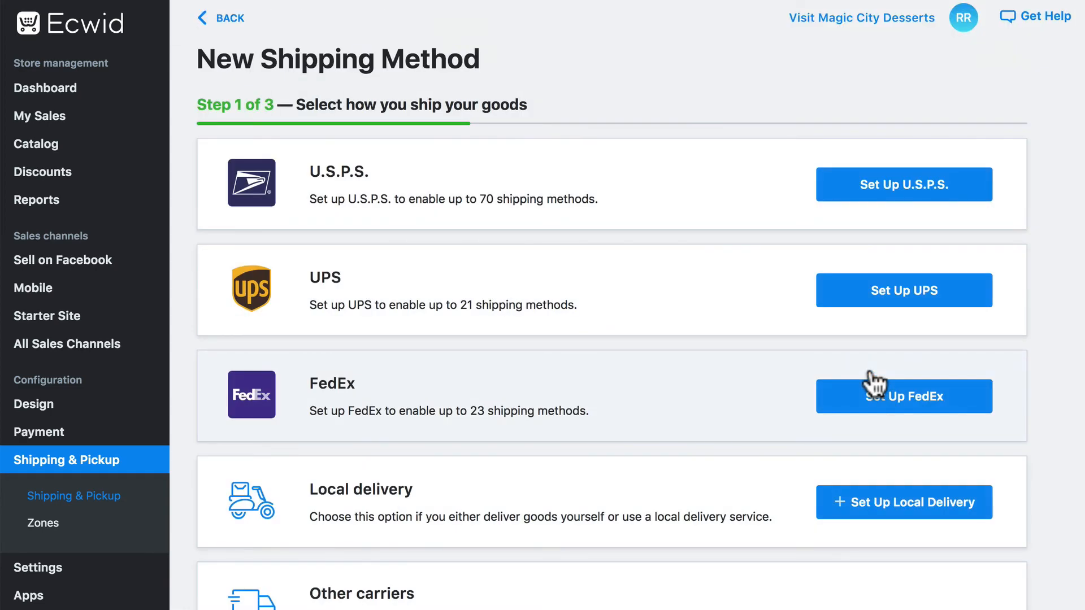
{"action": "scroll", "coordinate": [874, 385], "scroll_direction": "down", "scroll_amount": 3}
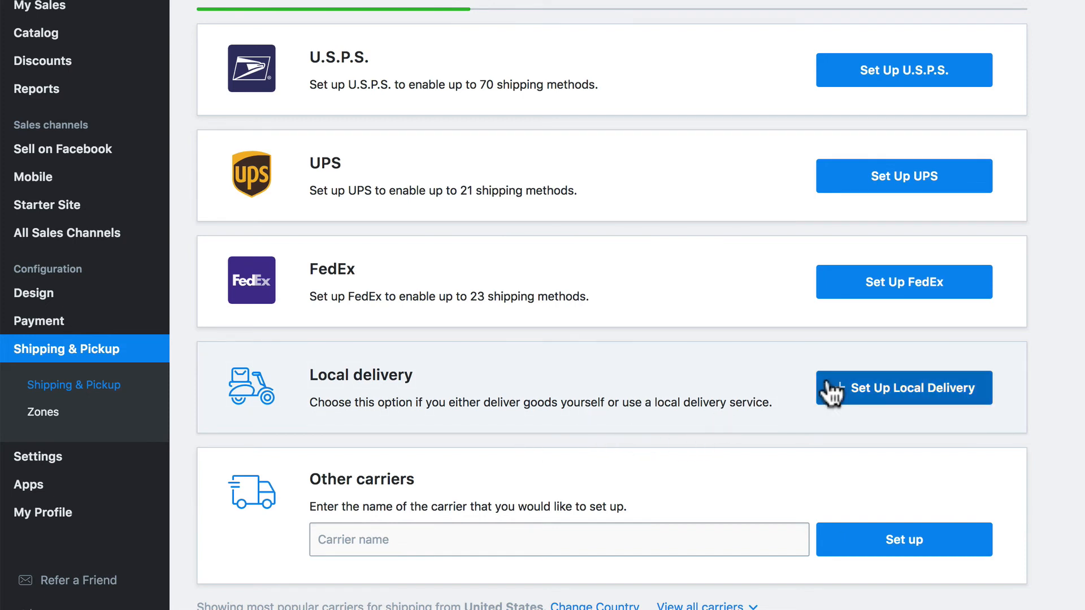
{"action": "left_click", "coordinate": [864, 396]}
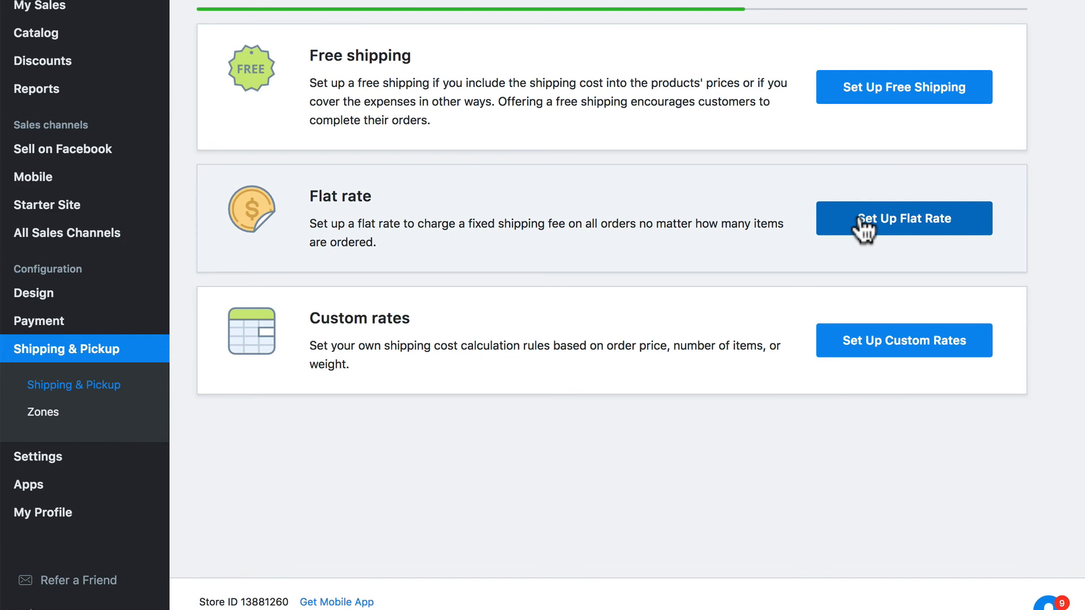
{"action": "left_click", "coordinate": [863, 229]}
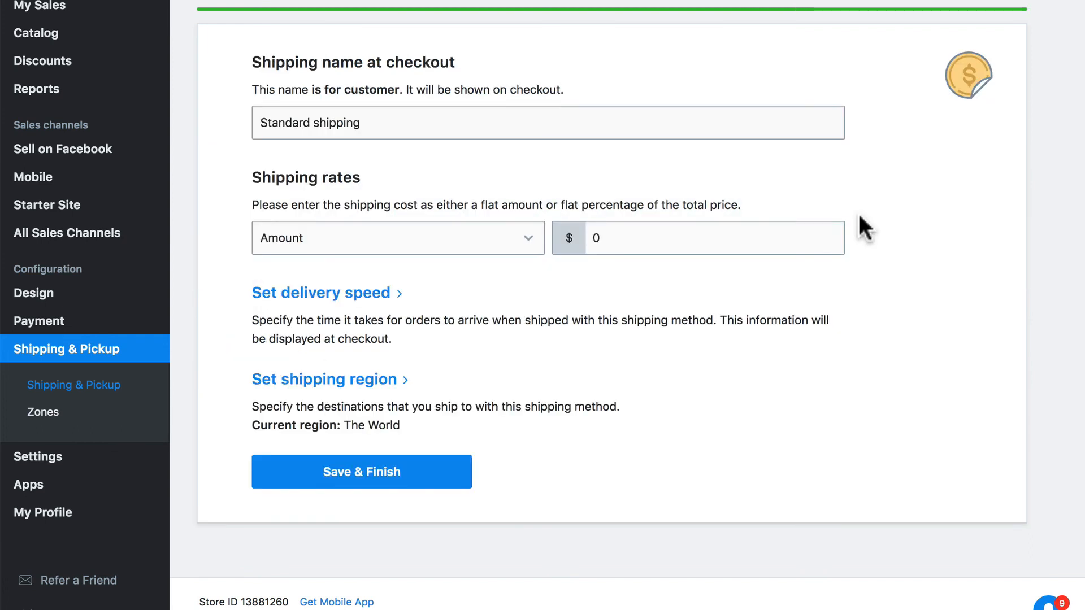
Replace the shipping name shown at checkout with "Local delivery"
{"action": "left_click", "coordinate": [262, 120]}
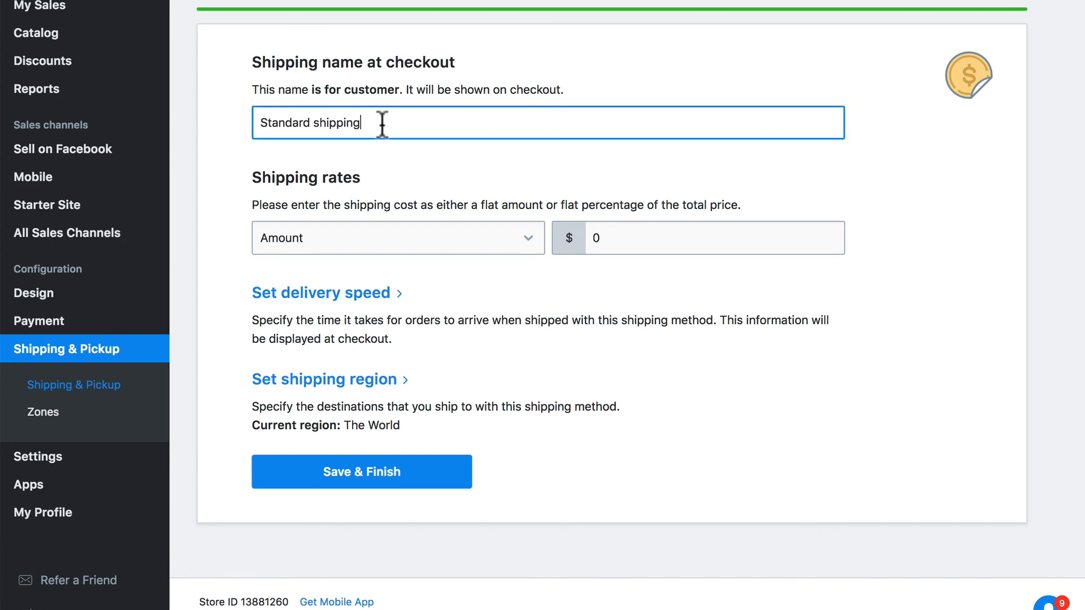
{"action": "key", "text": "BackSpace"}
{"action": "key", "text": "BackSpace"}
{"action": "key", "text": "BackSpace"}
{"action": "key", "text": "BackSpace"}
{"action": "key", "text": "BackSpace"}
{"action": "key", "text": "BackSpace"}
{"action": "key", "text": "BackSpace"}
{"action": "key", "text": "BackSpace"}
{"action": "key", "text": "BackSpace"}
{"action": "key", "text": "BackSpace"}
{"action": "key", "text": "BackSpace"}
{"action": "key", "text": "BackSpace"}
{"action": "key", "text": "BackSpace"}
{"action": "key", "text": "BackSpace"}
{"action": "key", "text": "BackSpace"}
{"action": "key", "text": "BackSpace"}
{"action": "key", "text": "BackSpace"}
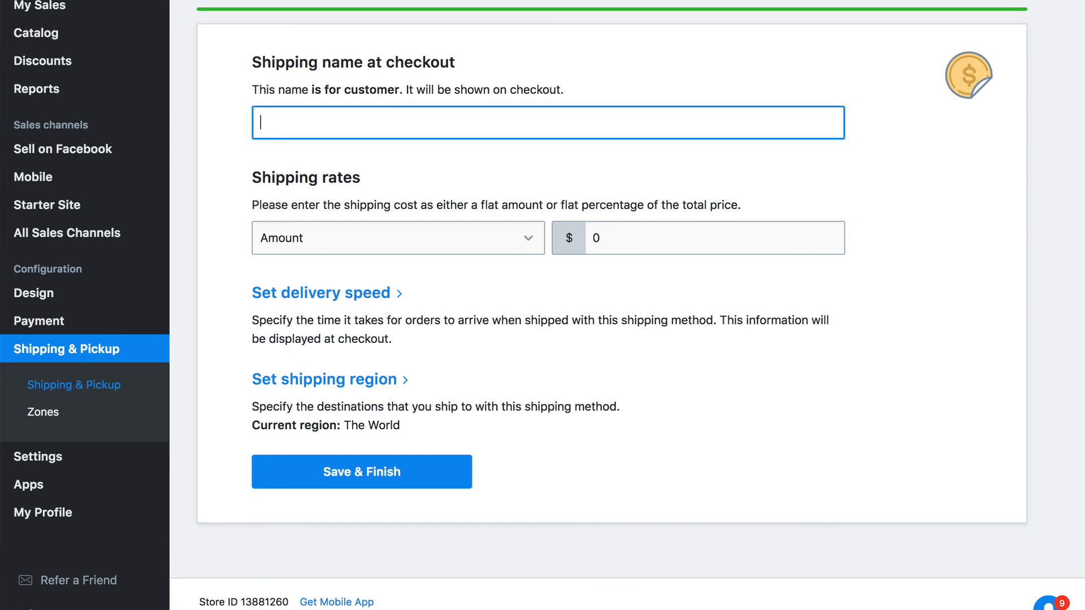
{"action": "type", "text": "Local delivery"}
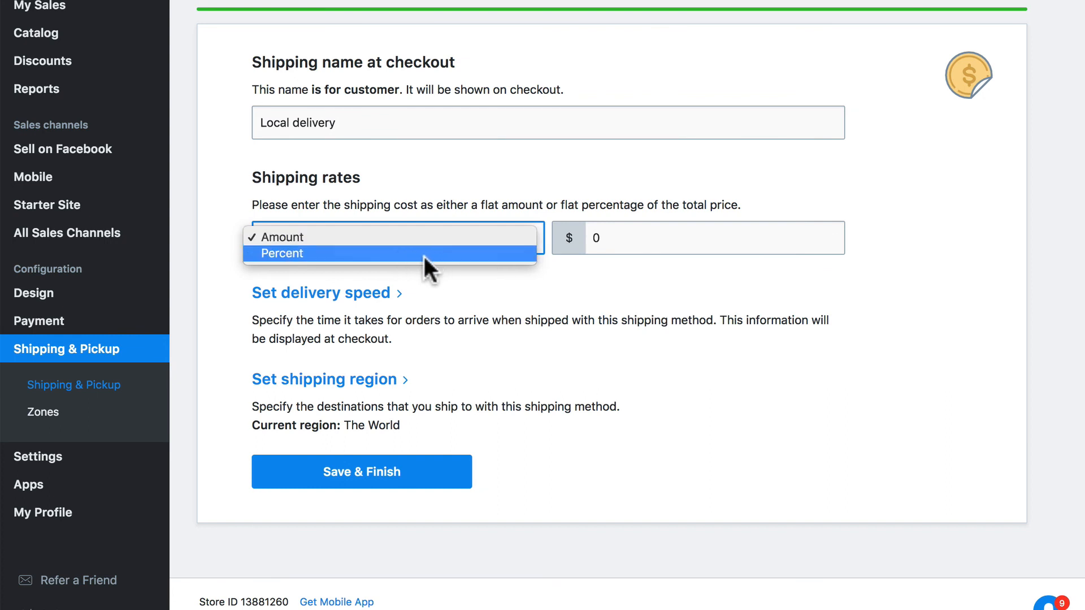
Set the shipping rate to a flat amount of $3 and the delivery speed to 1 business day
{"action": "left_click", "coordinate": [439, 238]}
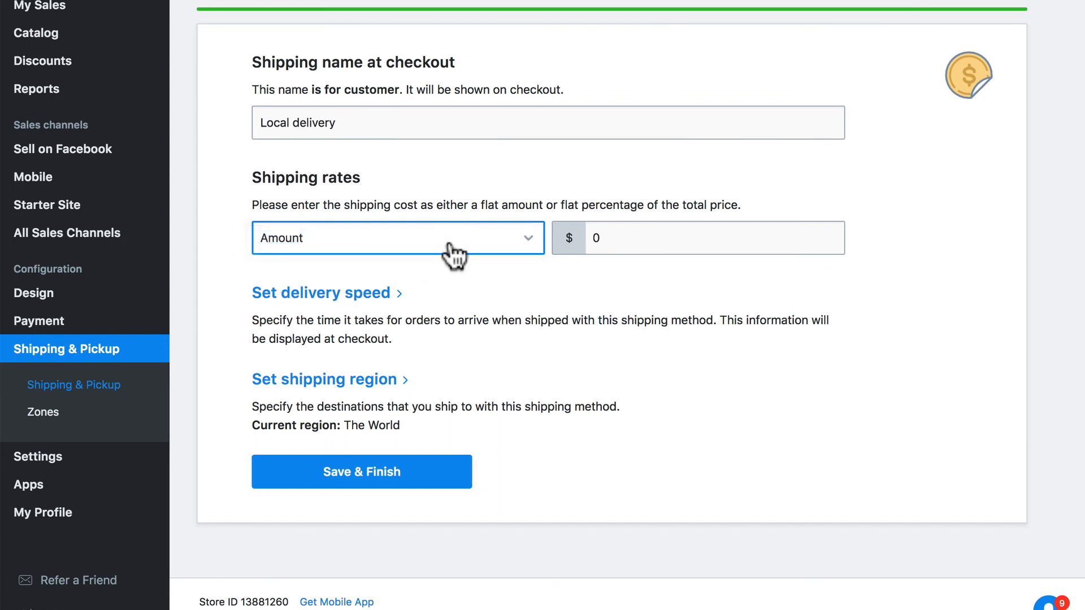
{"action": "left_click", "coordinate": [616, 237]}
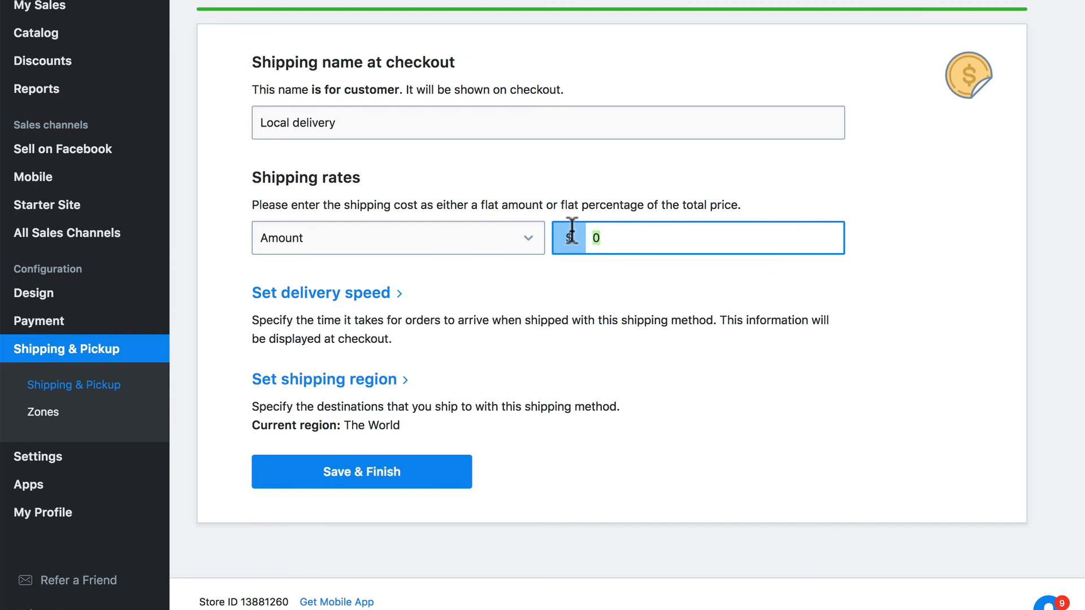
{"action": "type", "text": "3"}
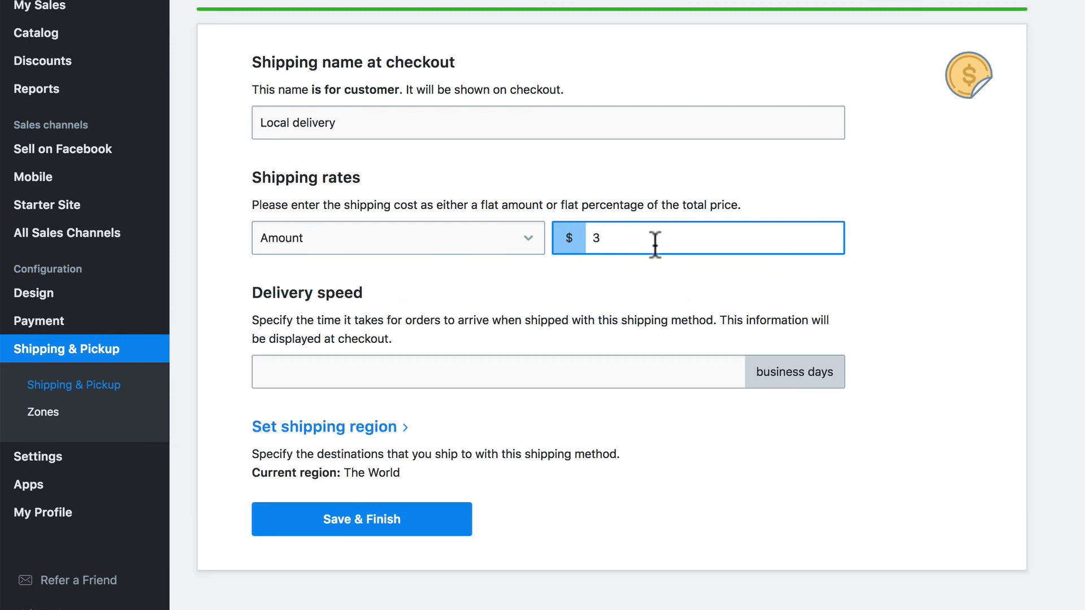
{"action": "left_click", "coordinate": [547, 370]}
{"action": "type", "text": "1"}
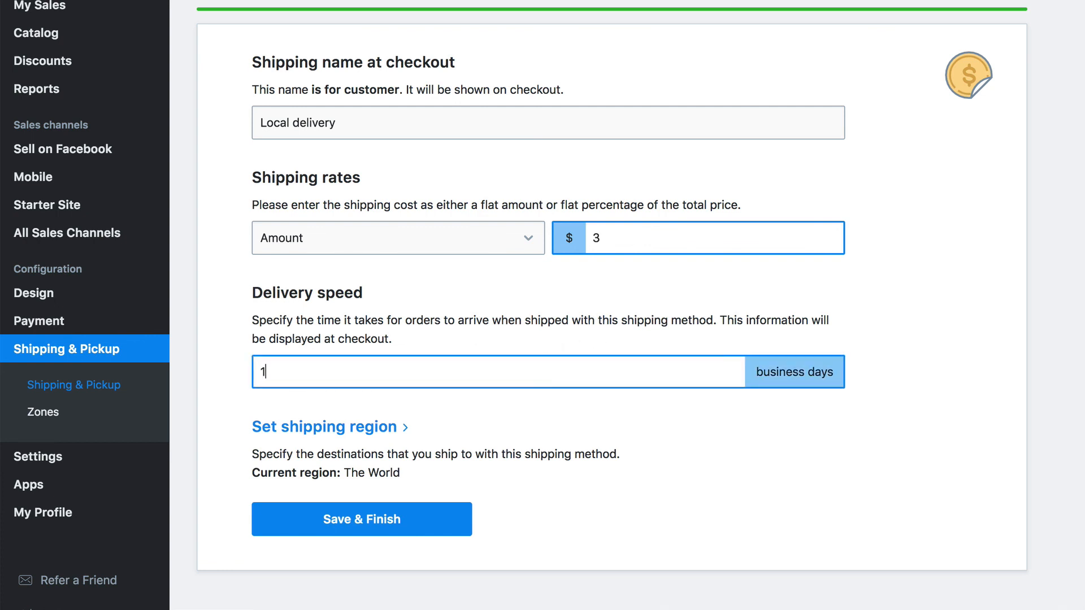
Set the shipping region to Alabama, then save and finish the local delivery method
{"action": "scroll", "coordinate": [638, 447], "scroll_direction": "down", "scroll_amount": 2}
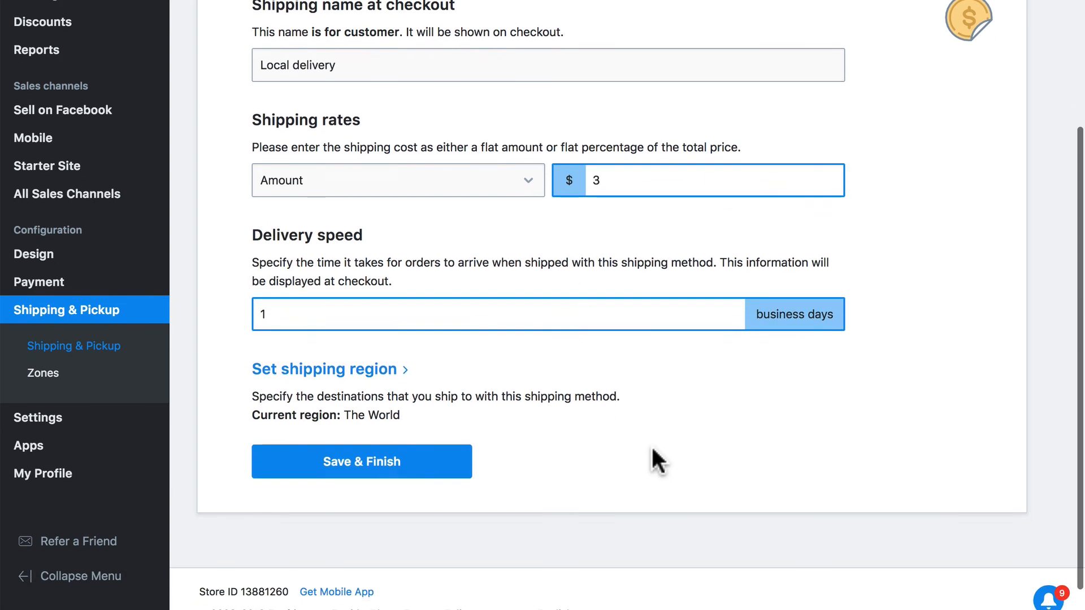
{"action": "left_click", "coordinate": [396, 366]}
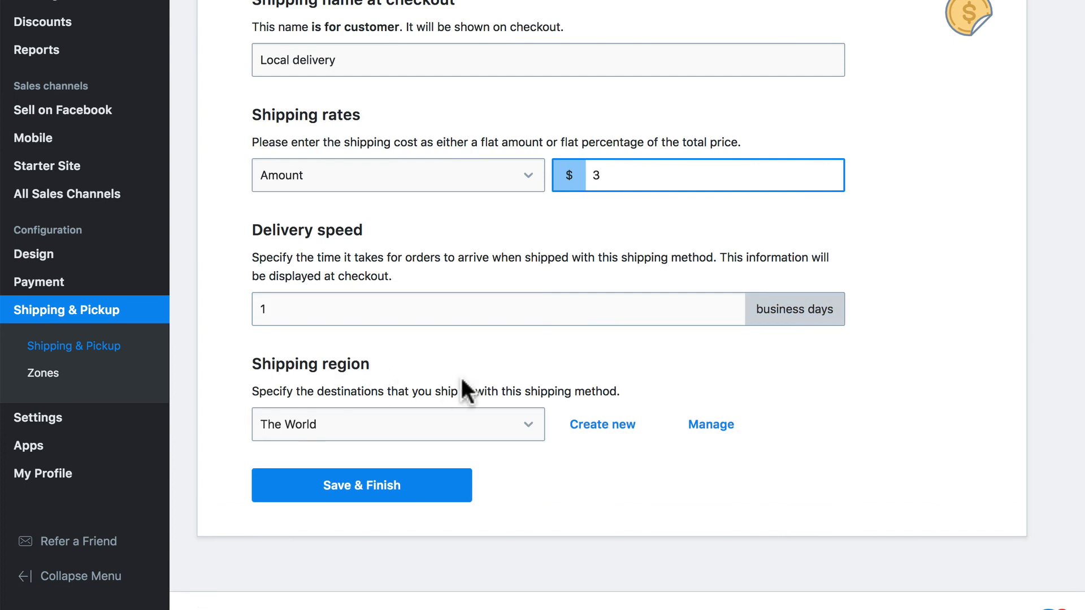
{"action": "left_click", "coordinate": [505, 427]}
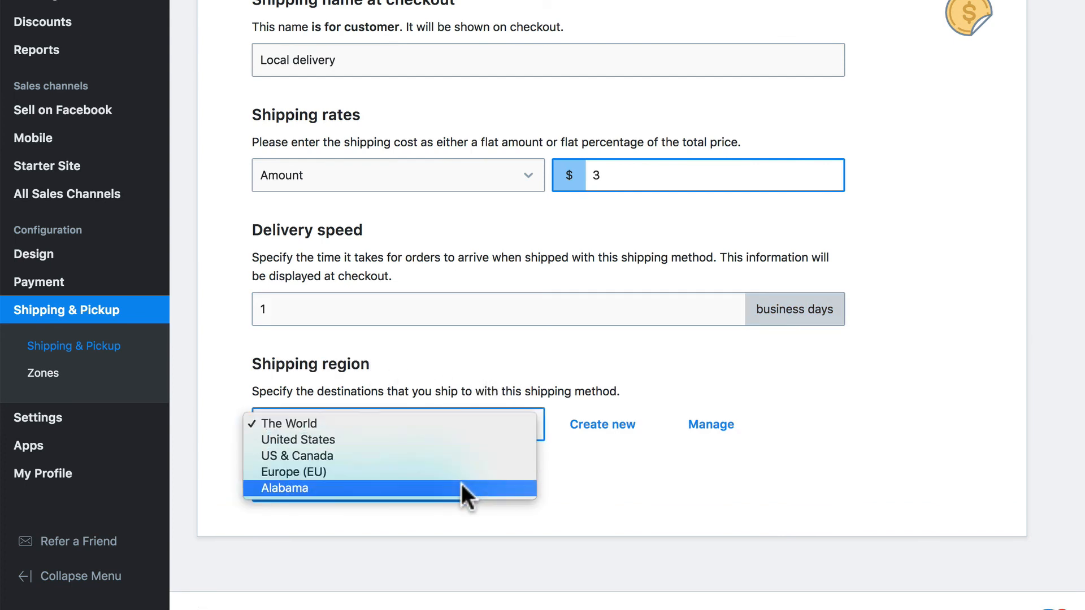
{"action": "left_click", "coordinate": [461, 486]}
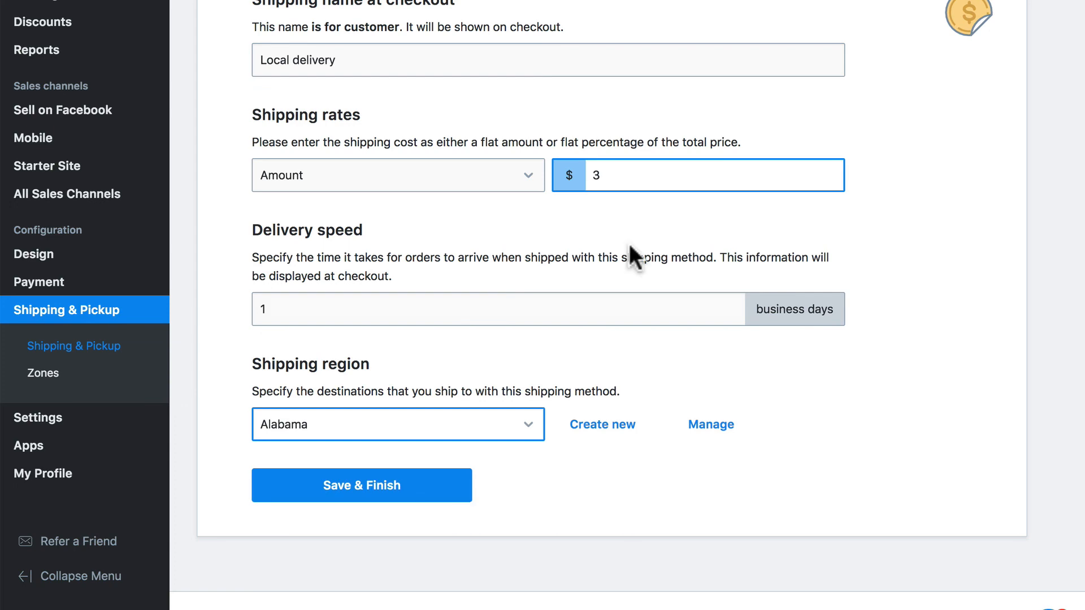
{"action": "scroll", "coordinate": [629, 243], "scroll_direction": "up", "scroll_amount": 3}
{"action": "scroll", "coordinate": [469, 250], "scroll_direction": "down", "scroll_amount": 4}
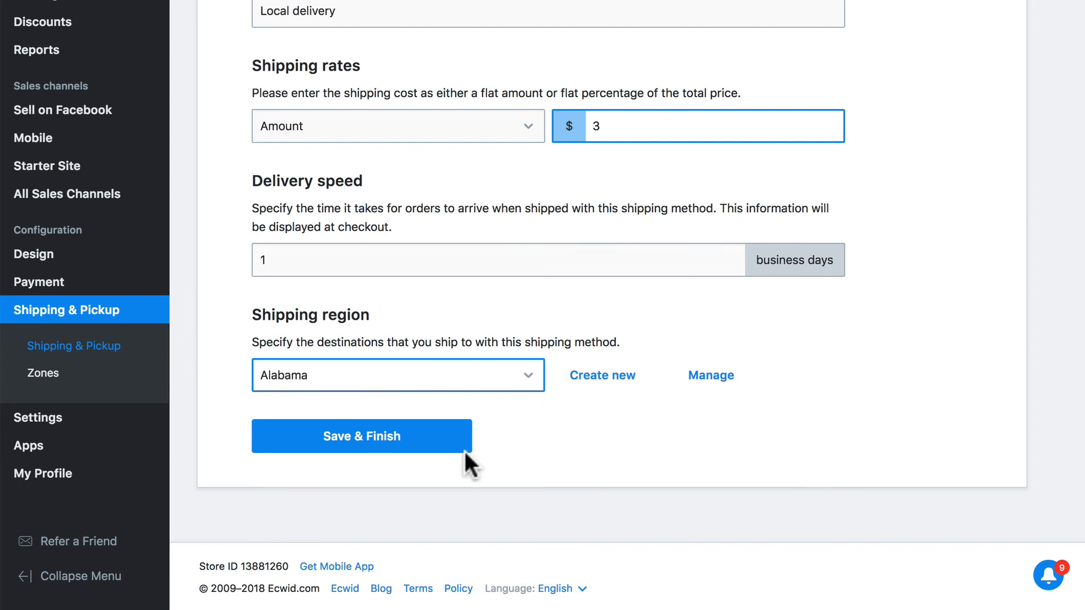
{"action": "left_click", "coordinate": [398, 446]}
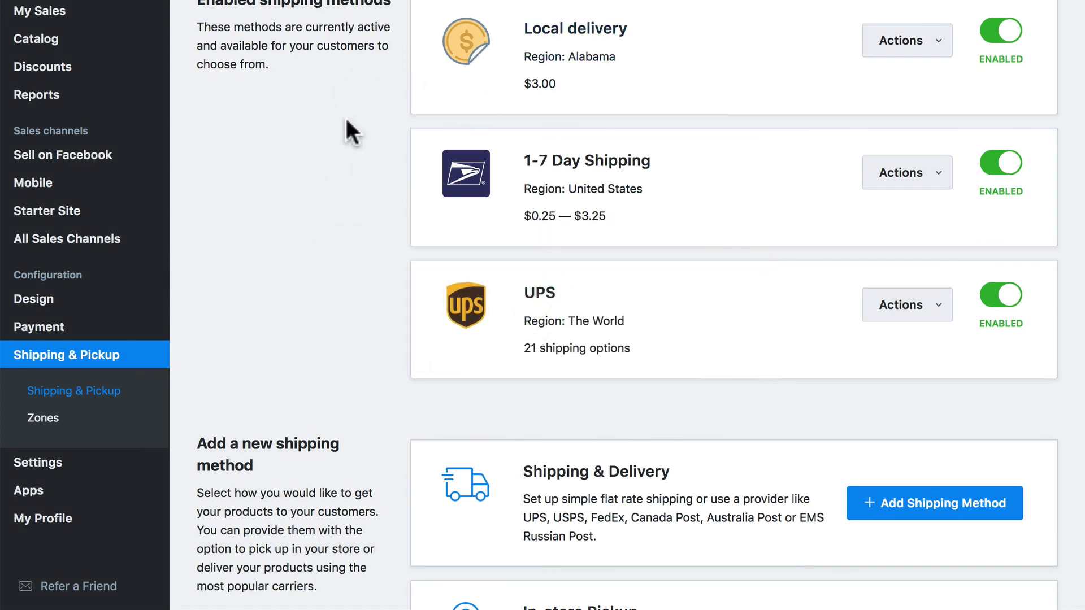
Disable the 1-7 Day Shipping method and enable it again
{"action": "scroll", "coordinate": [350, 130], "scroll_direction": "up", "scroll_amount": 2}
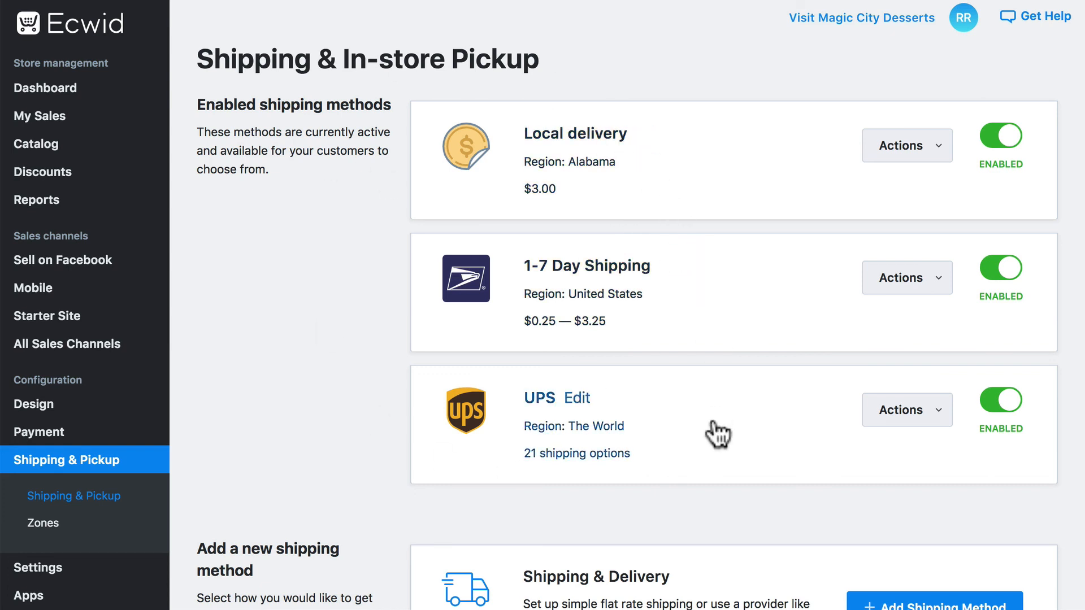
{"action": "left_click", "coordinate": [1002, 272]}
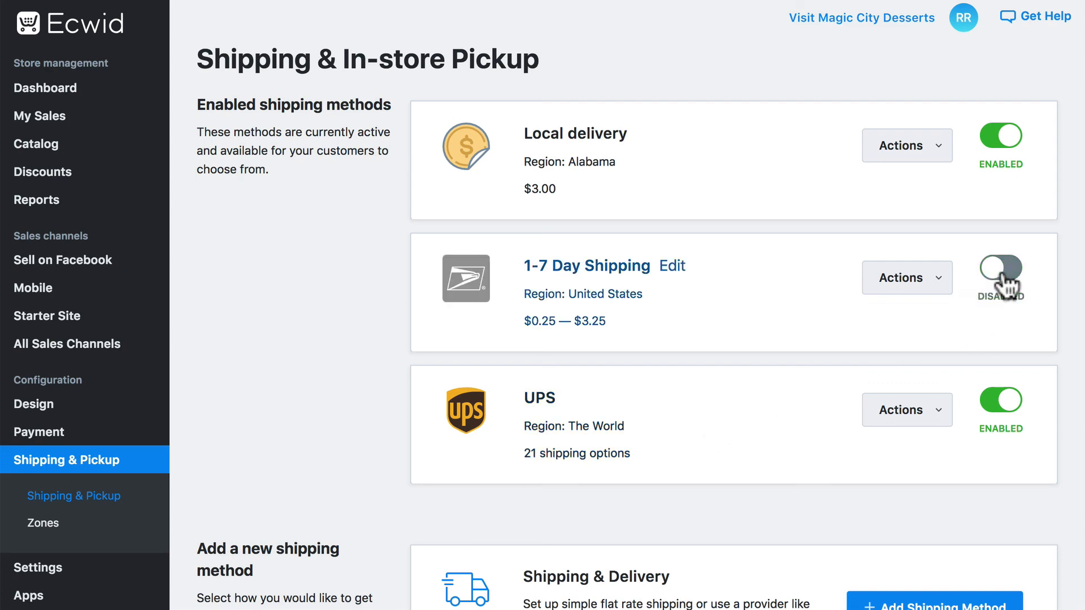
{"action": "left_click", "coordinate": [1003, 275]}
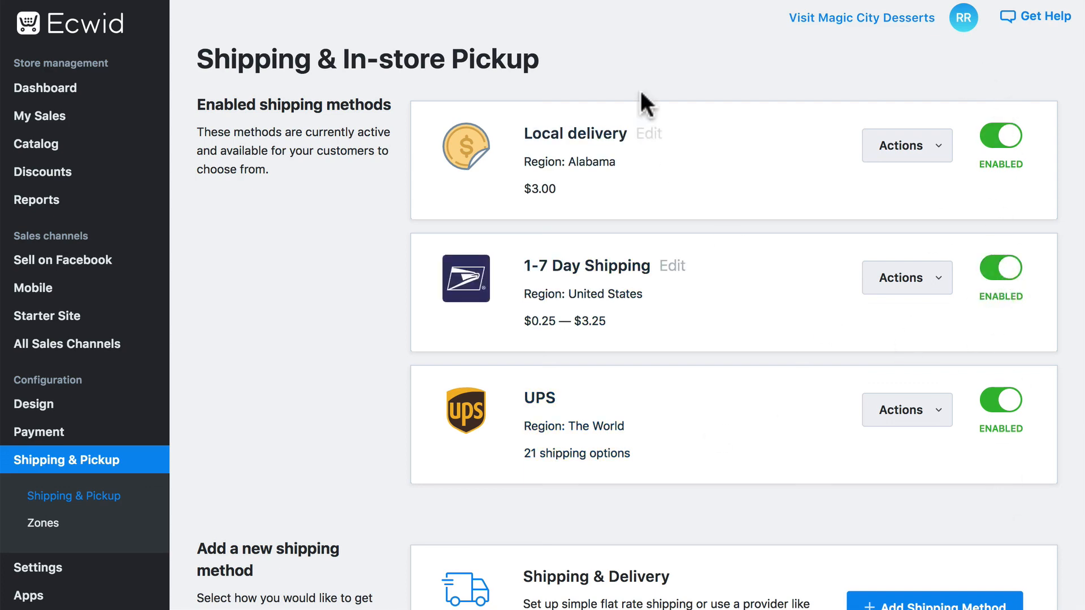